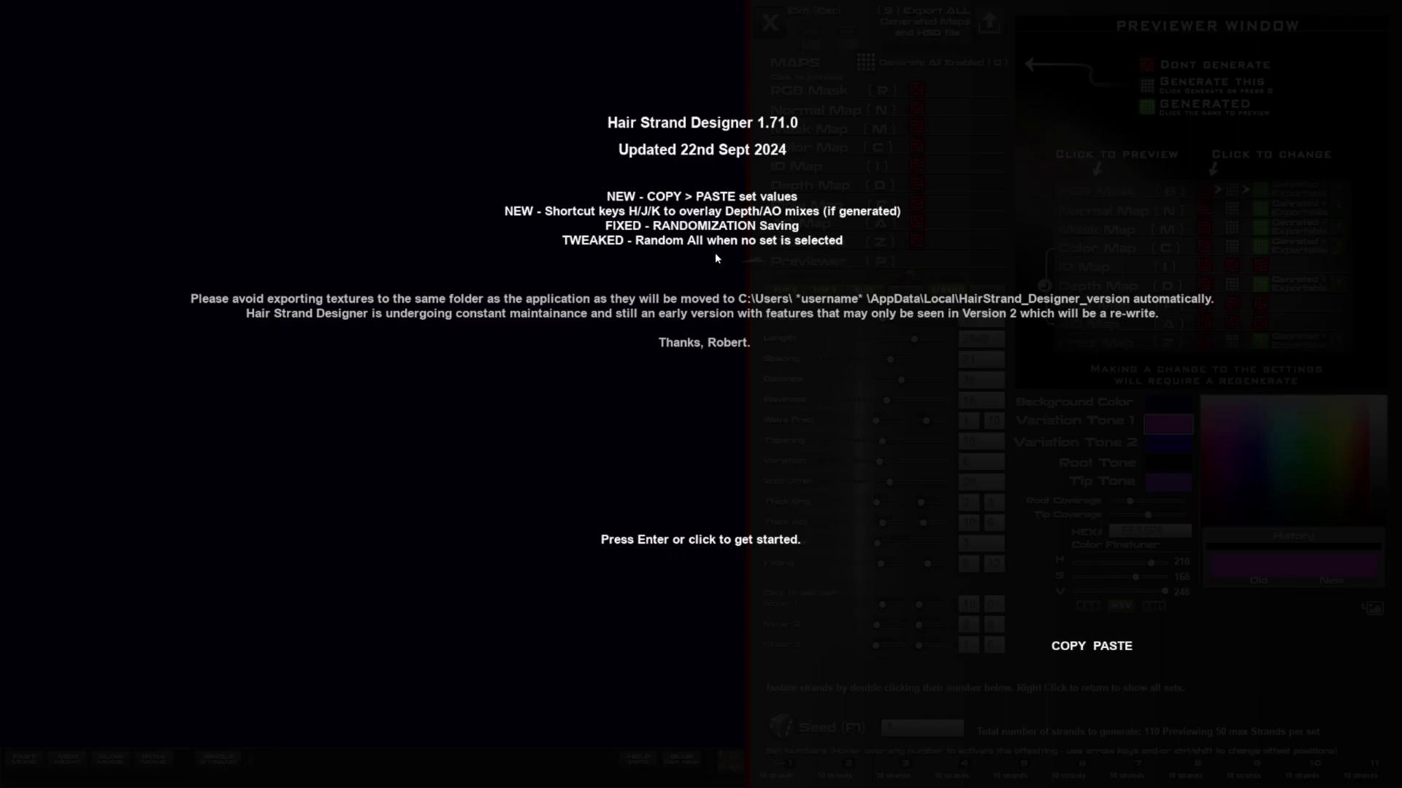
Dismiss the start-up notes and decline loading the detected autosave
left_click(627, 443)
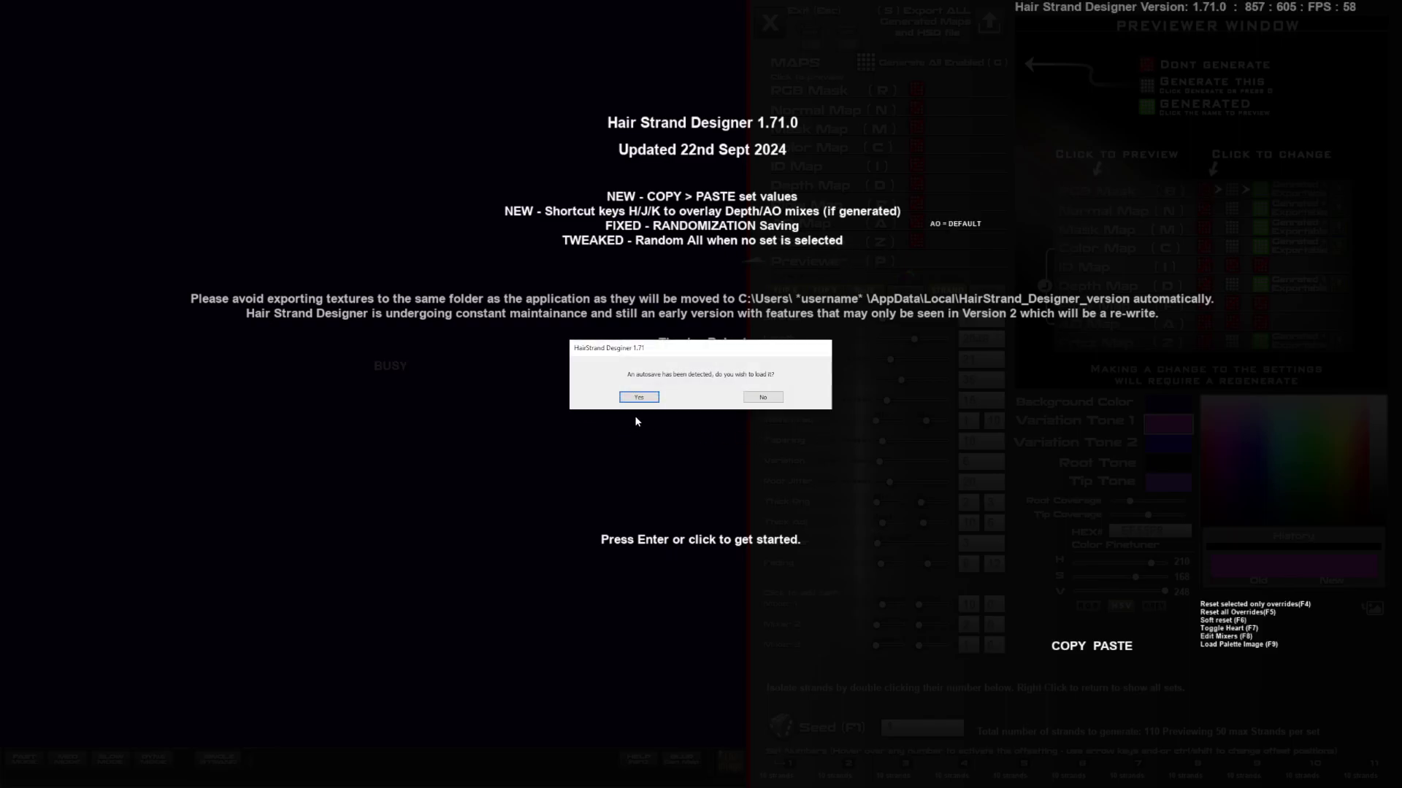
left_click(779, 396)
left_click(756, 427)
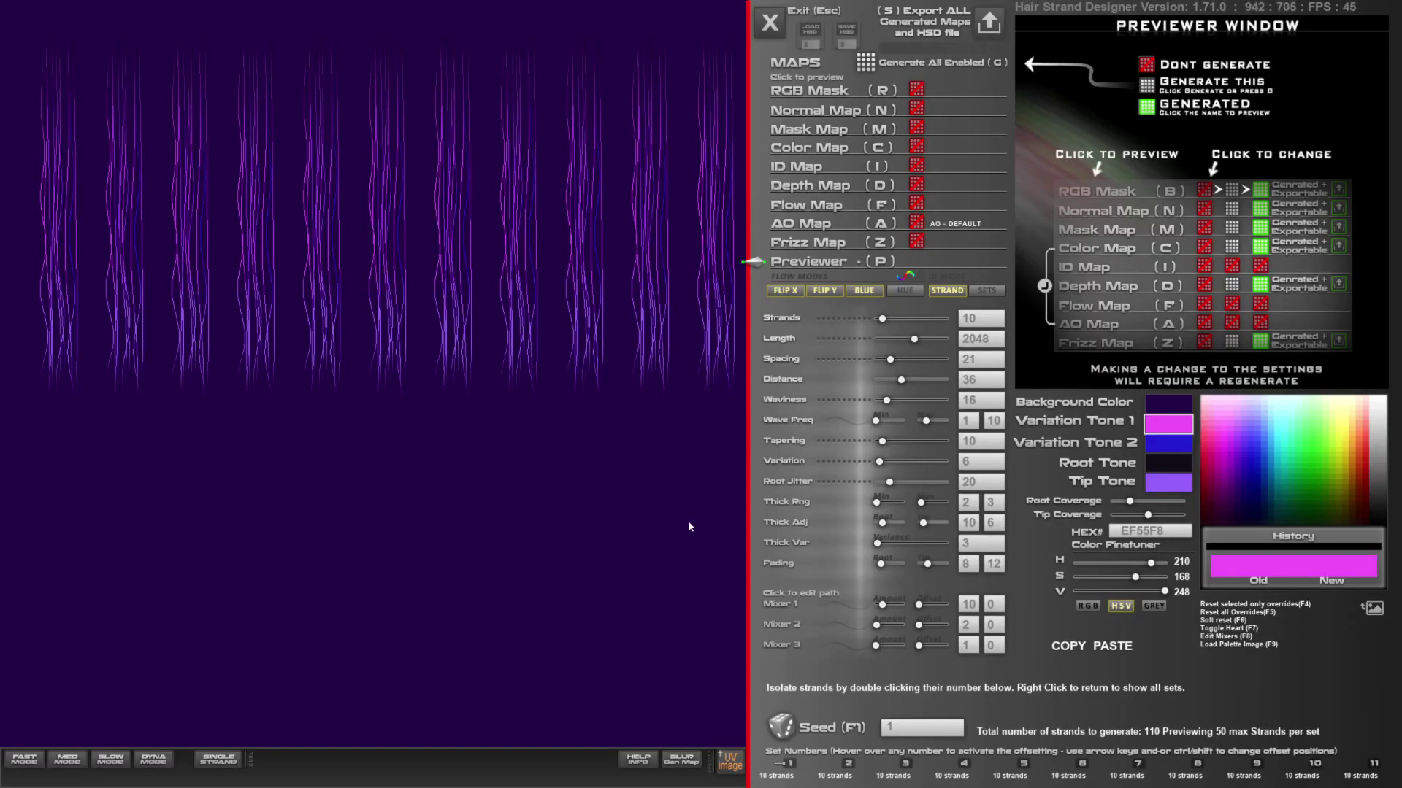
Randomize the strand seed for the whole layout with no strand set selected
left_click(781, 727)
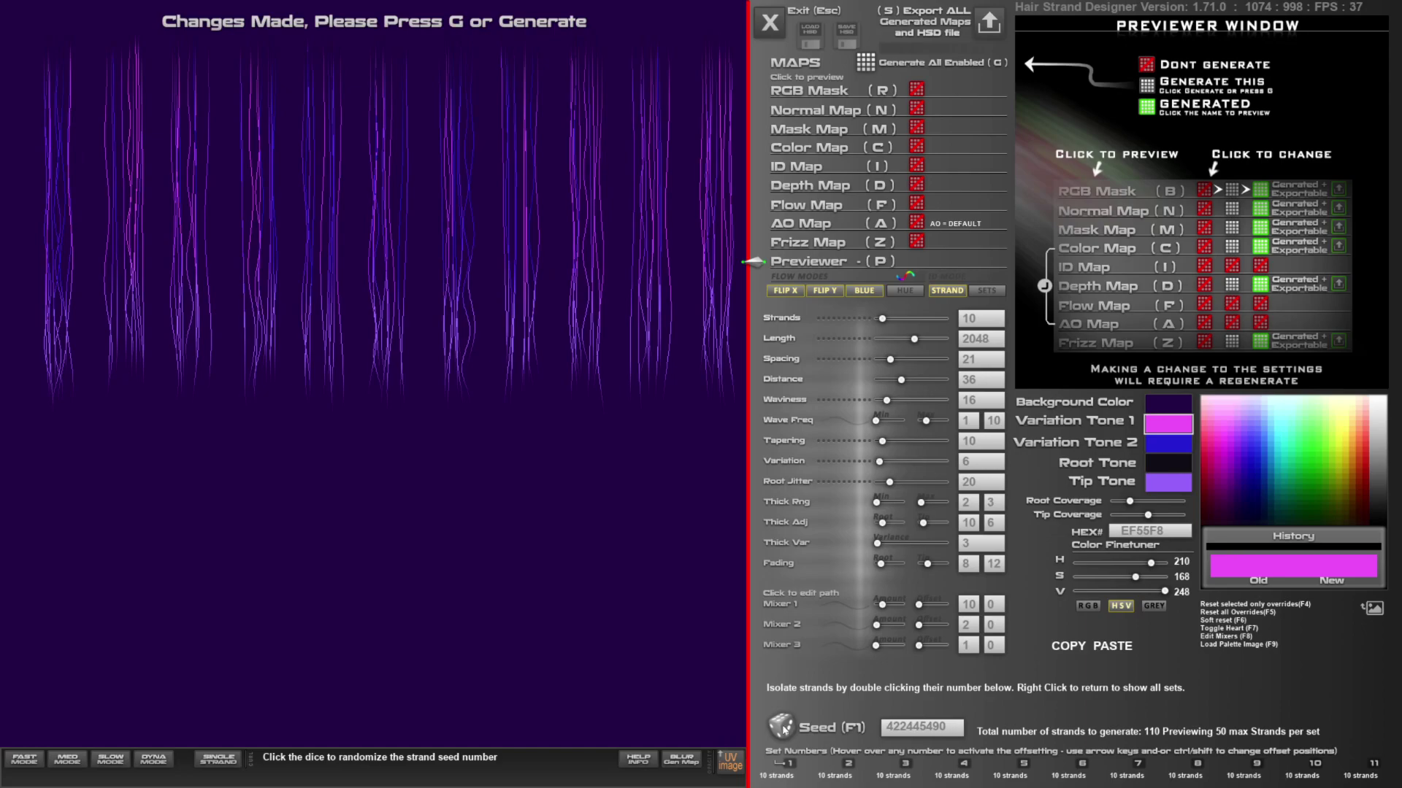
key("F1")
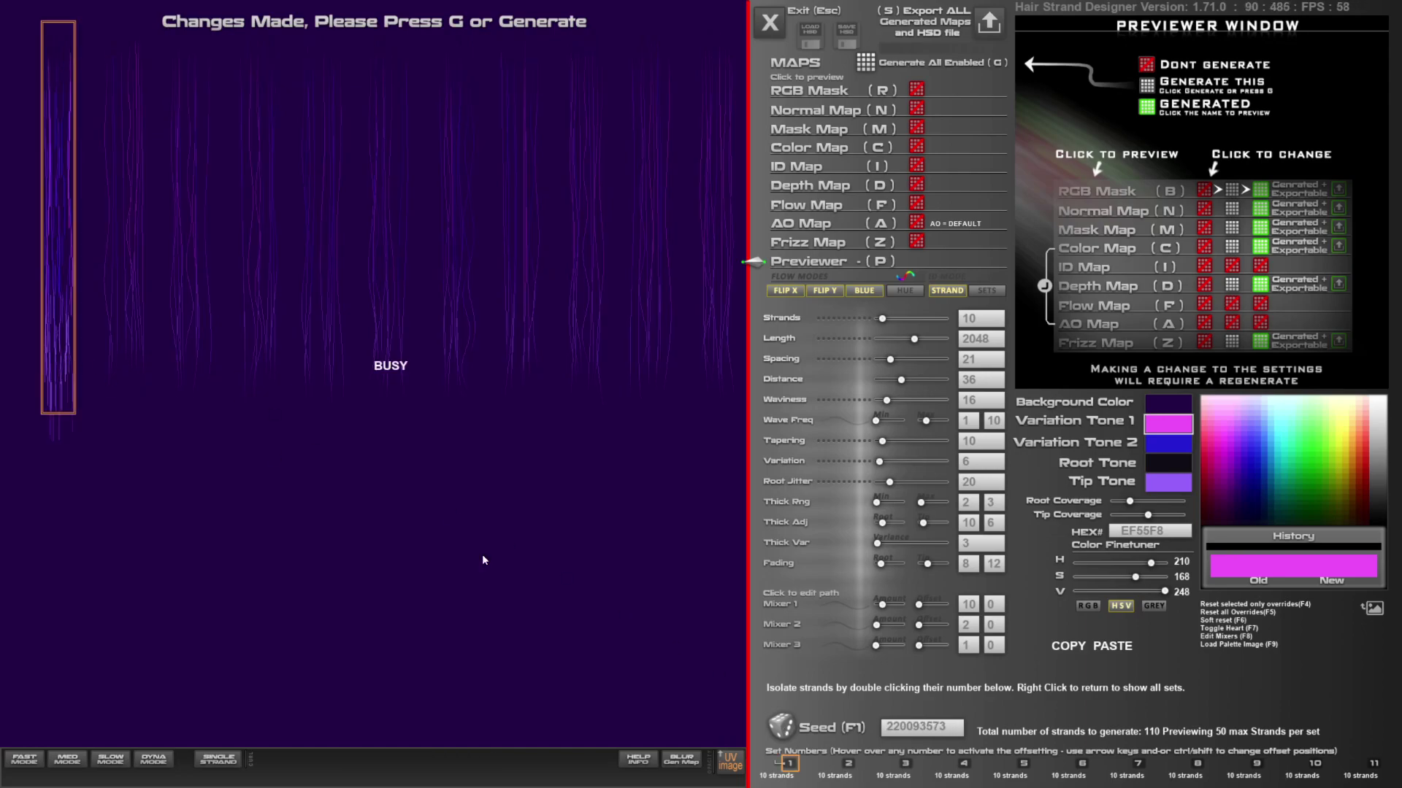
Select strand set 2 and randomize only its seed several times
left_click(125, 351)
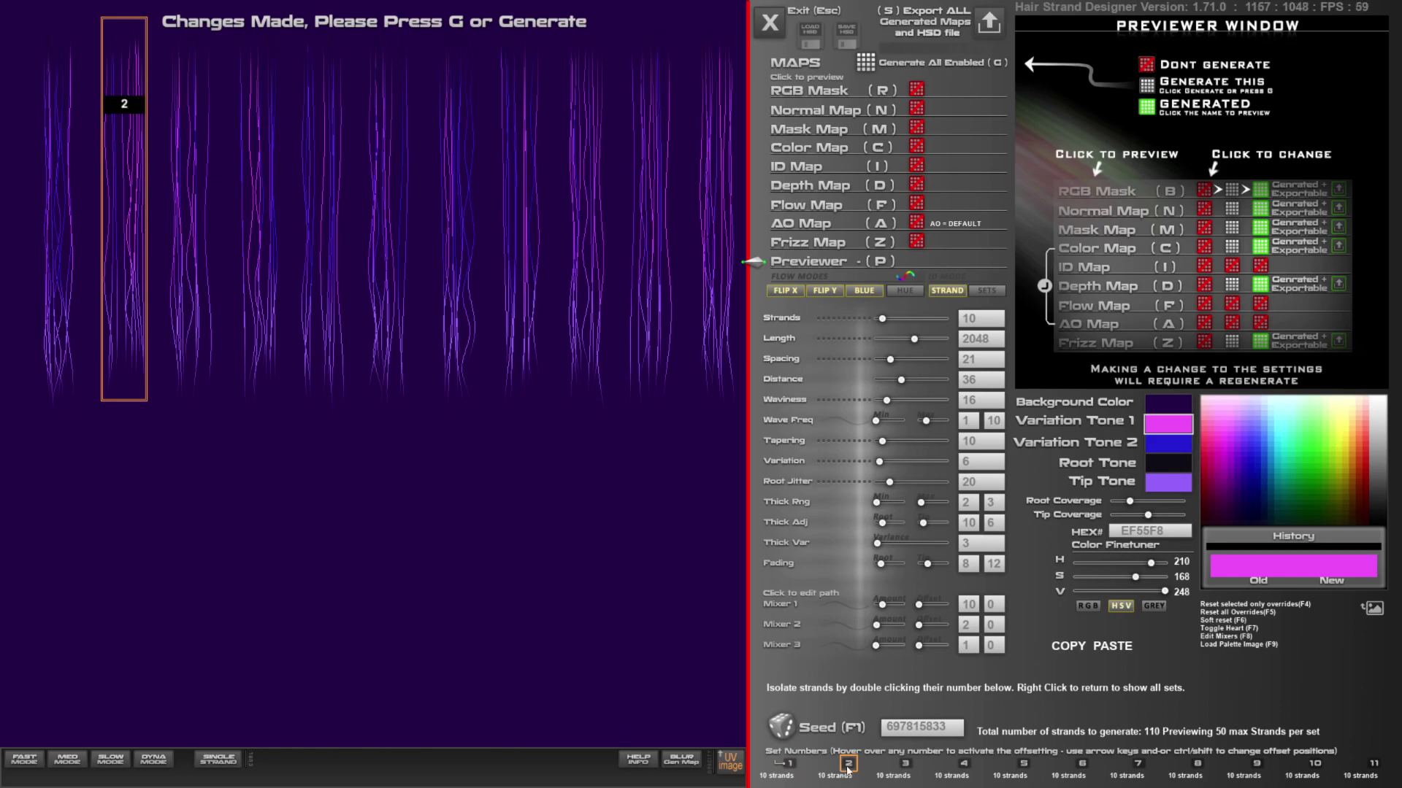
left_click(782, 732)
left_click(783, 730)
left_click(782, 730)
left_click(783, 730)
left_click(783, 730)
left_click(785, 734)
left_click(786, 734)
left_click(786, 734)
left_click(786, 734)
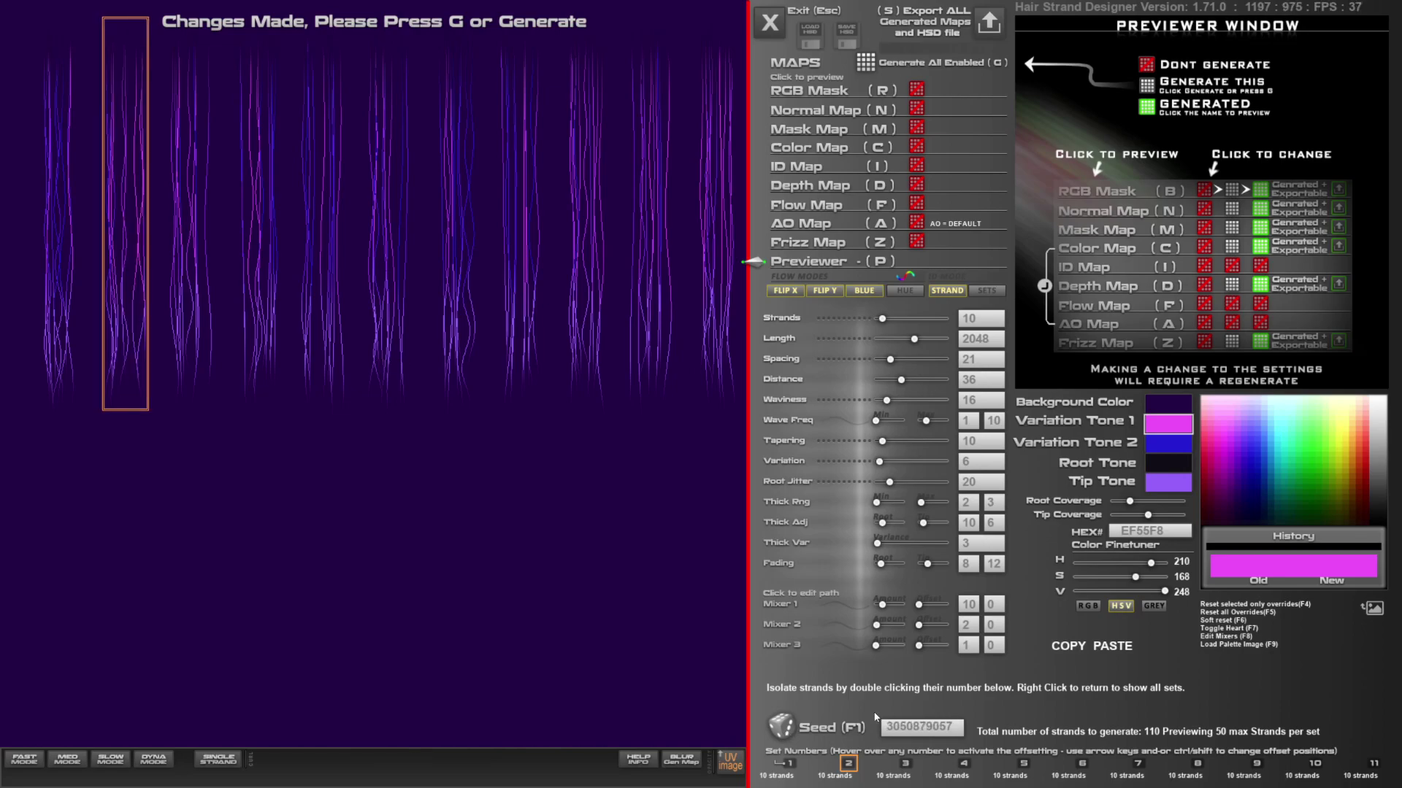
Set the seed of strand set 2 to 1
left_click(908, 727)
left_click_drag(621, 394, 567, 393)
key("BackSpace")
left_click(758, 417)
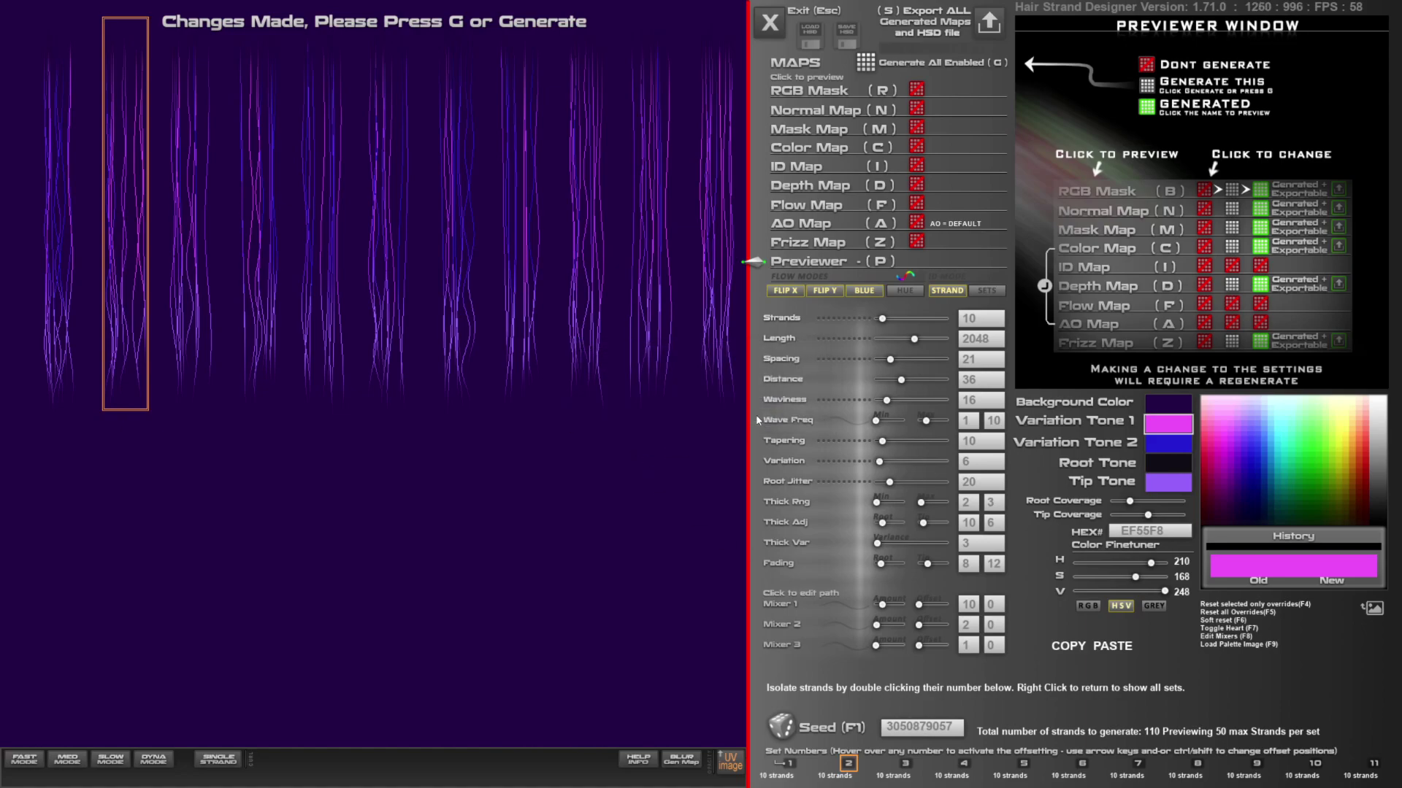
Select strand set 3 and set its seed to 1
left_click(206, 336)
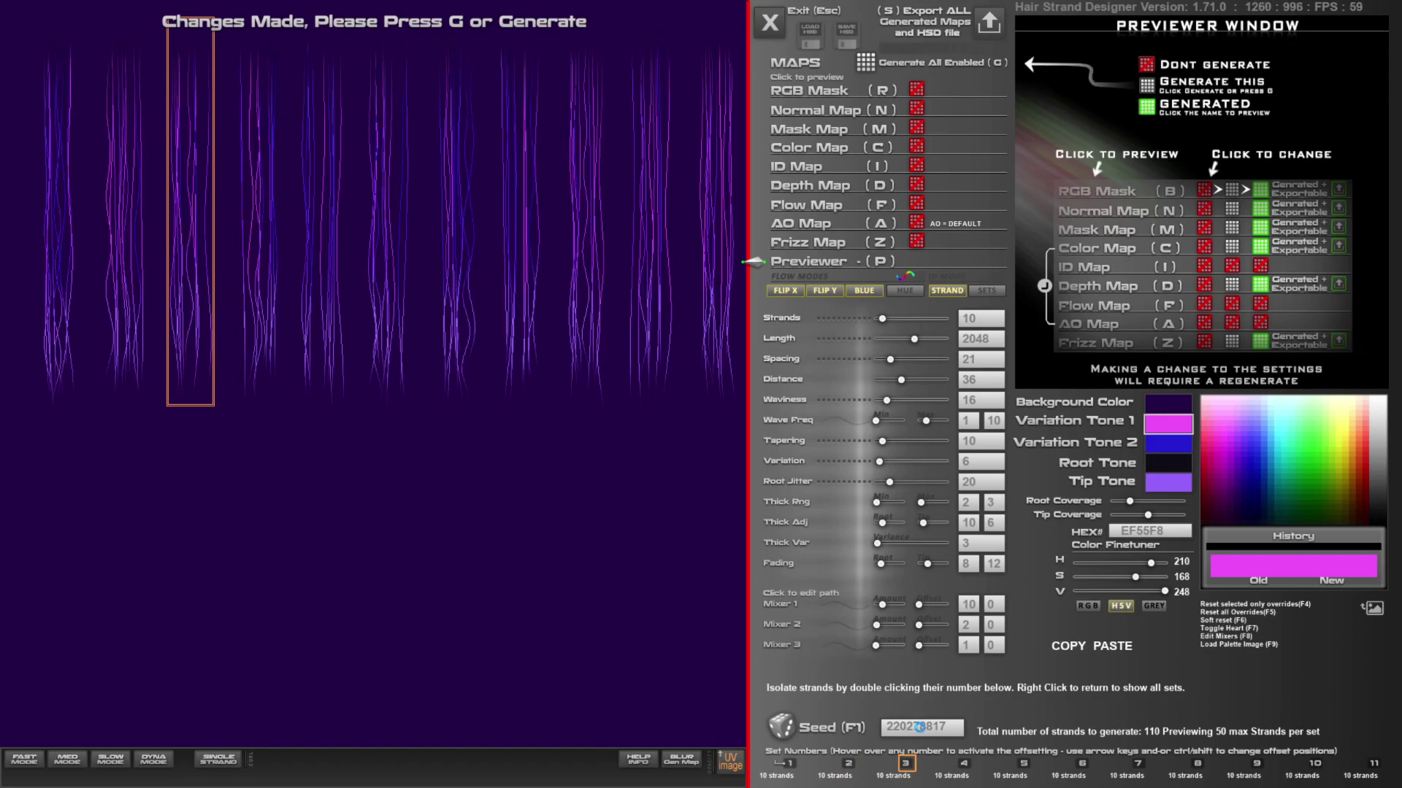
left_click(921, 729)
double_click(602, 393)
type("1")
left_click(758, 417)
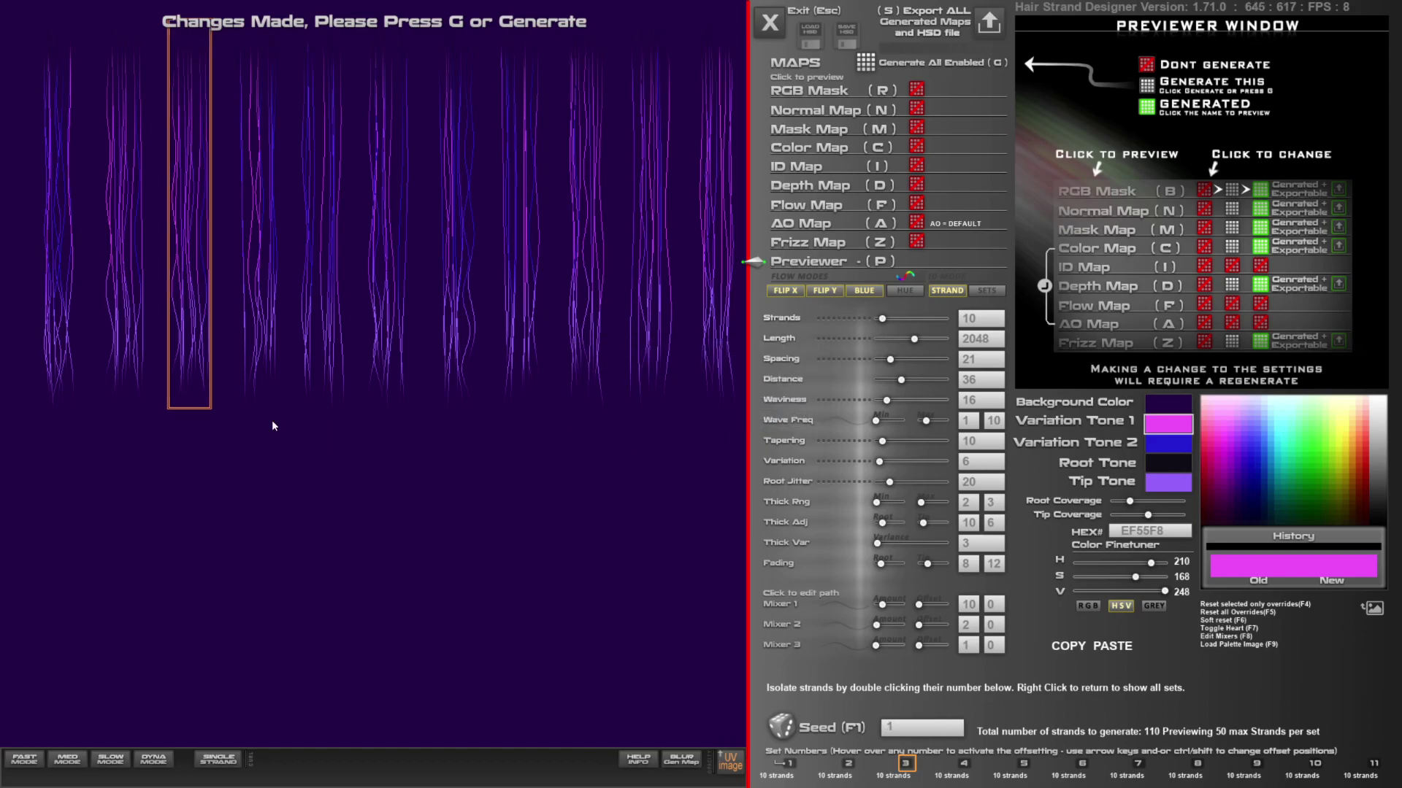
Give strand set 2 a new random seed and deselect the set
left_click(138, 332)
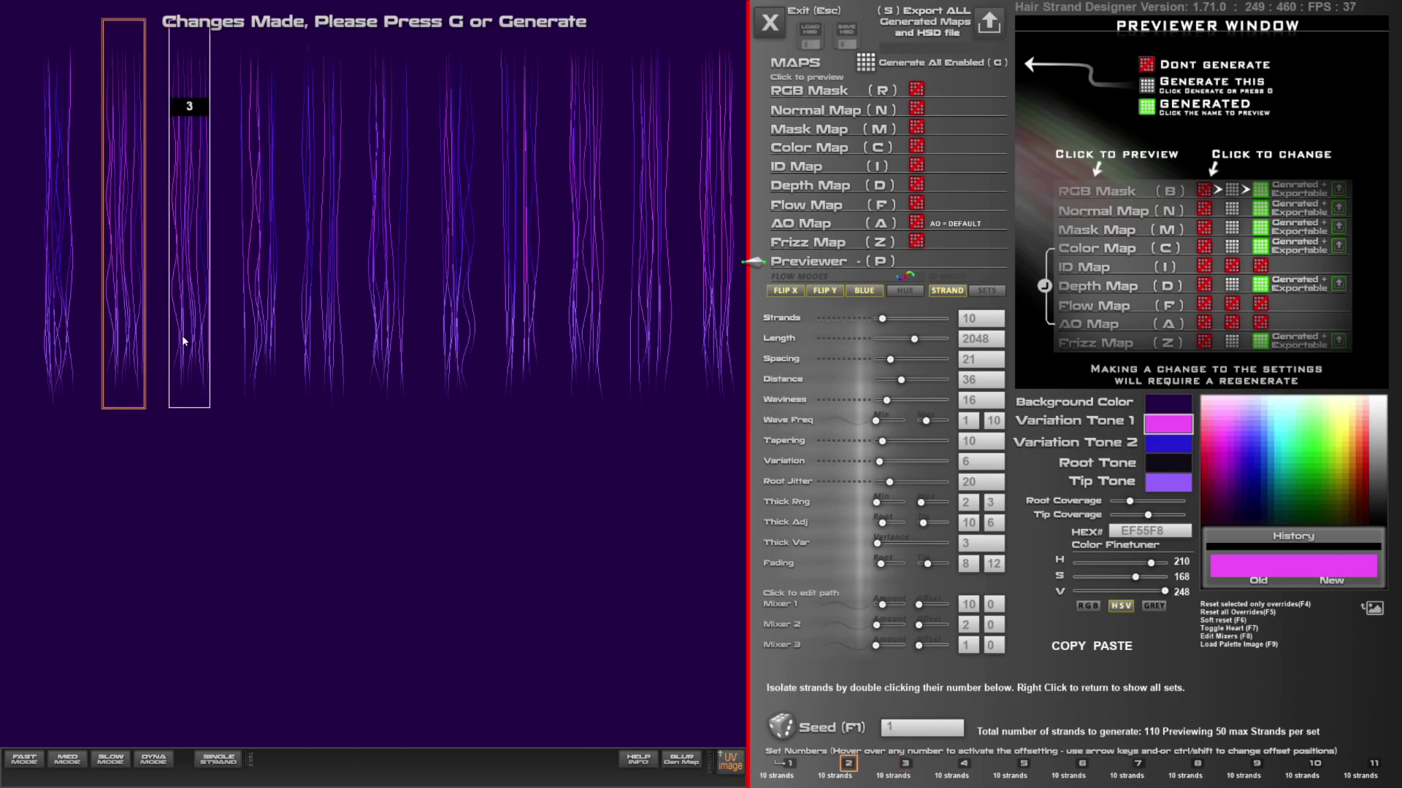
left_click(784, 733)
right_click(854, 706)
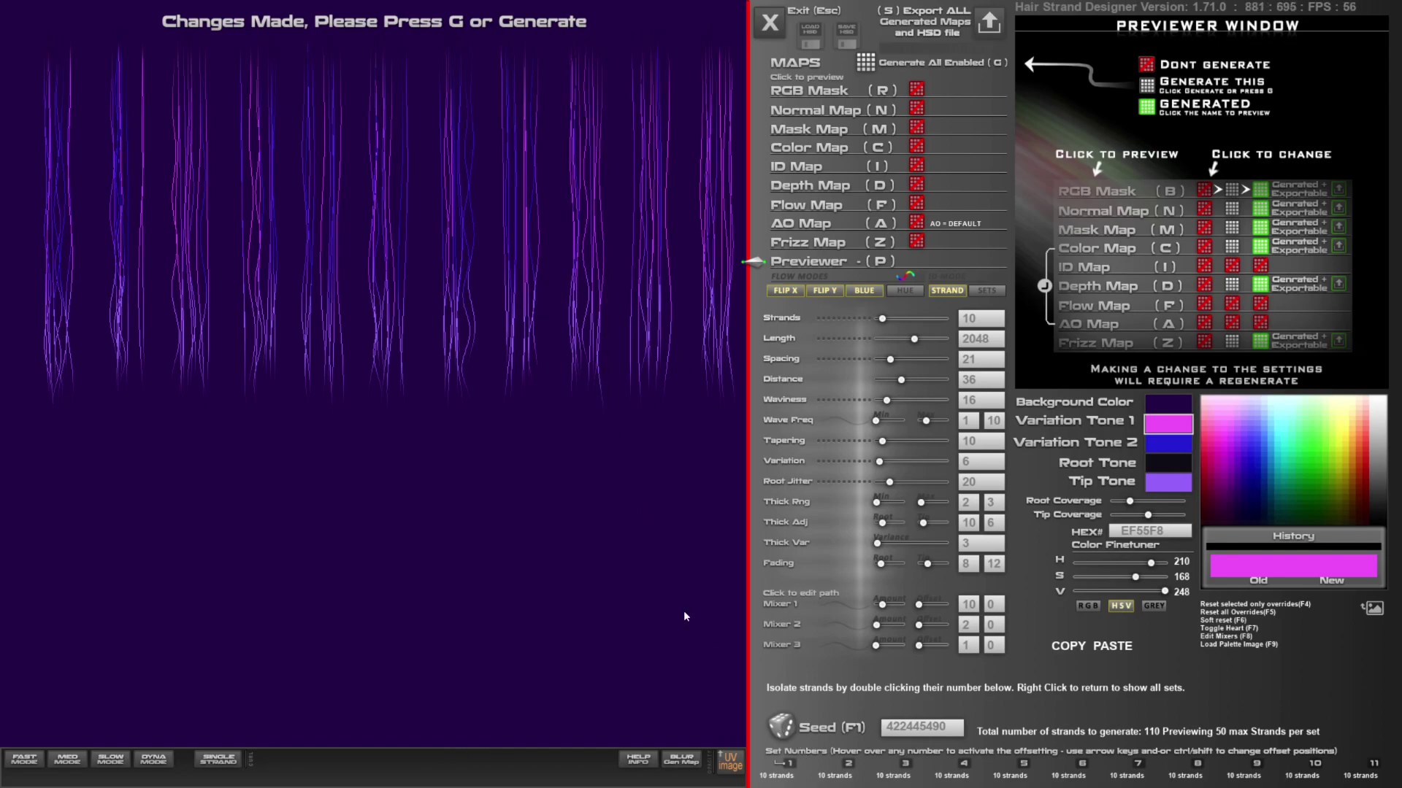
Select strand set 5 and randomize its seed
mouse_move(792, 767)
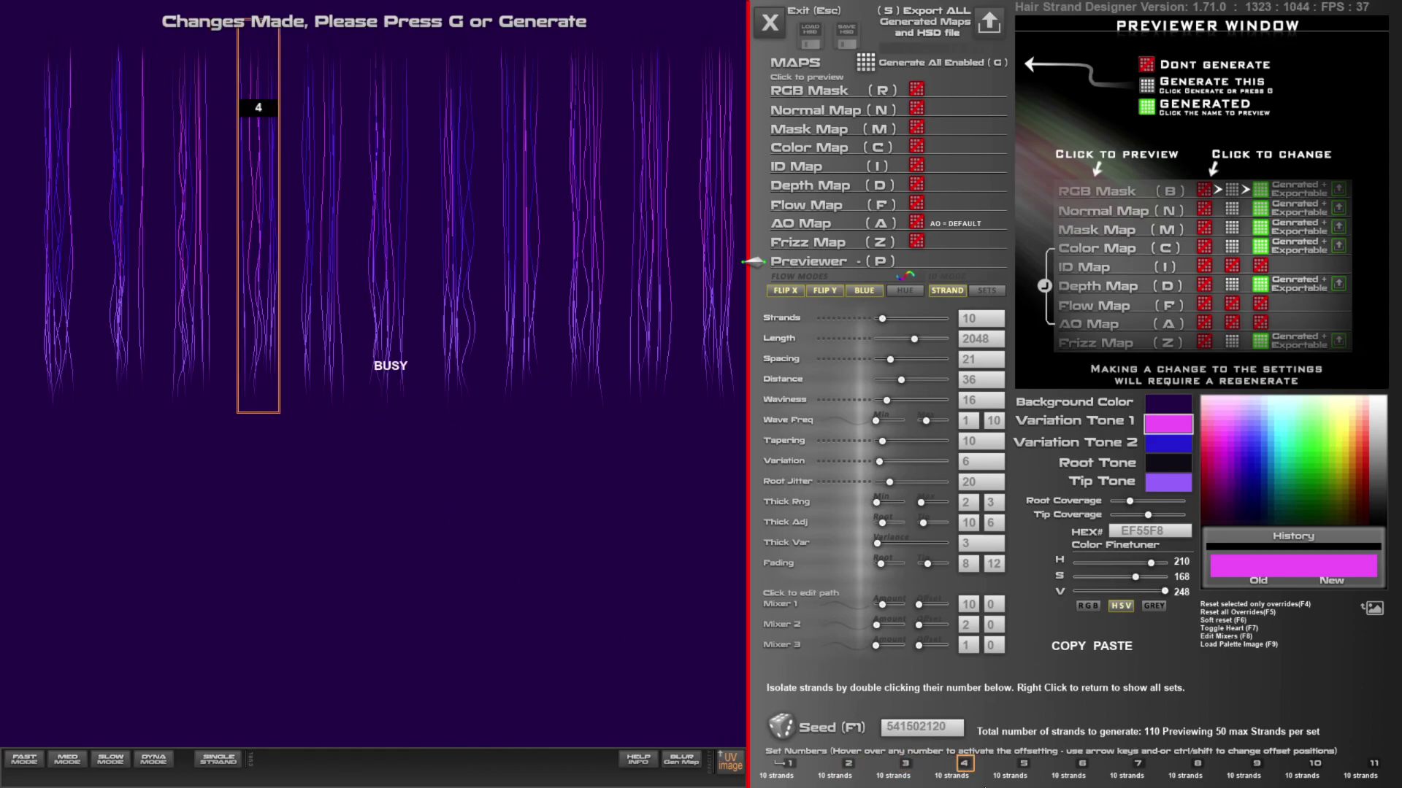
left_click(651, 590)
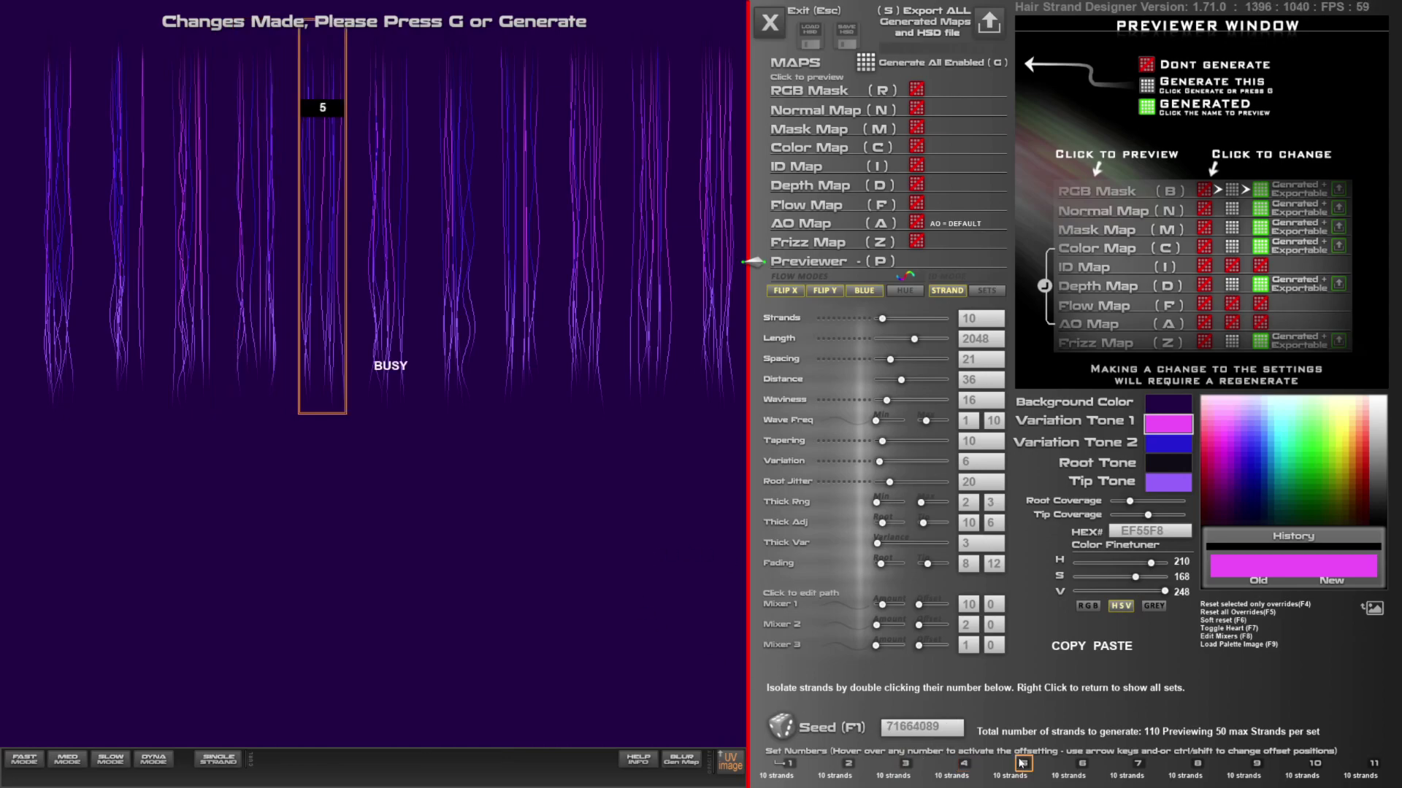
left_click(782, 726)
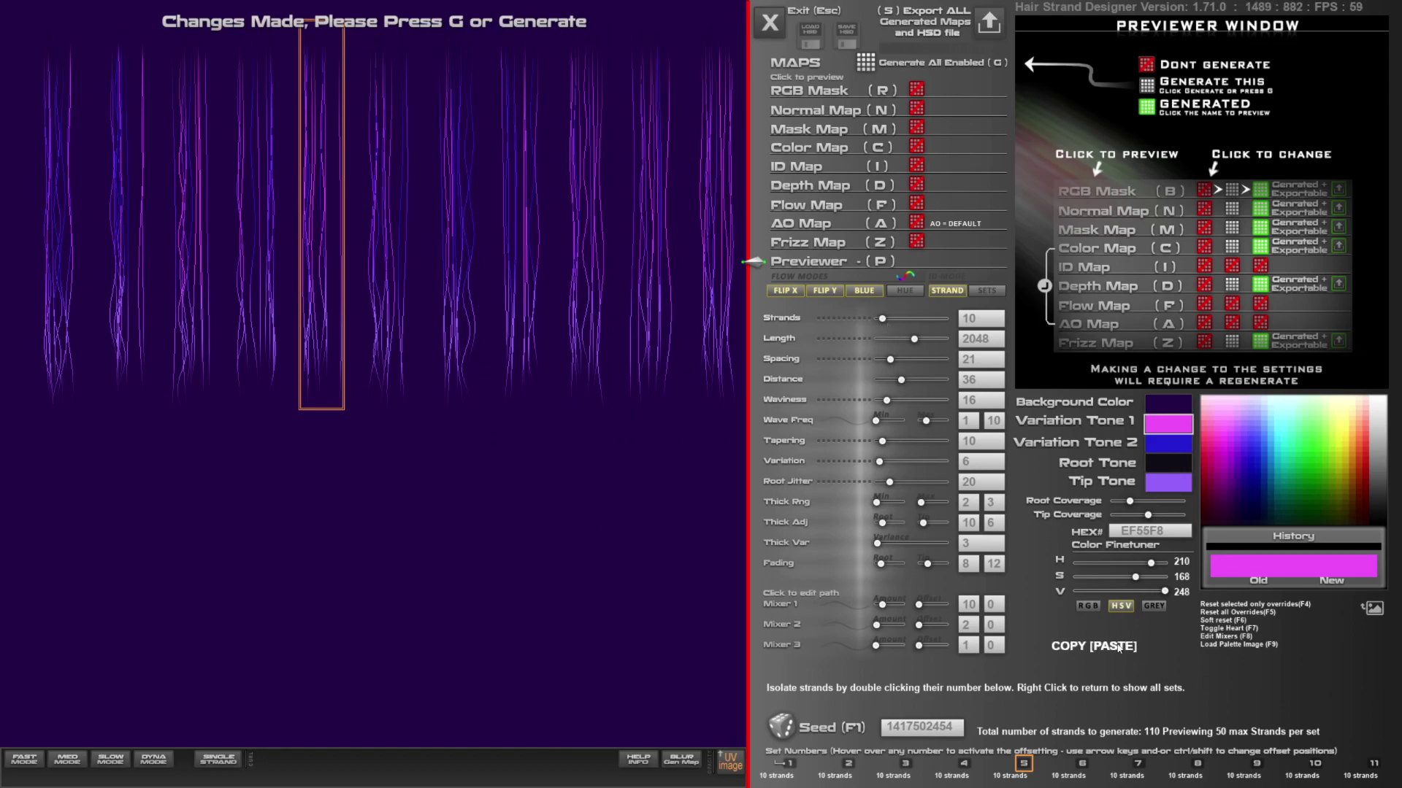
Set set 5 to 27 strands, length 2584, spacing 31, waviness 35, minimum wave frequency 9, tapering 49, variation 26 and root jitter 32
left_click_drag(882, 318, 898, 361)
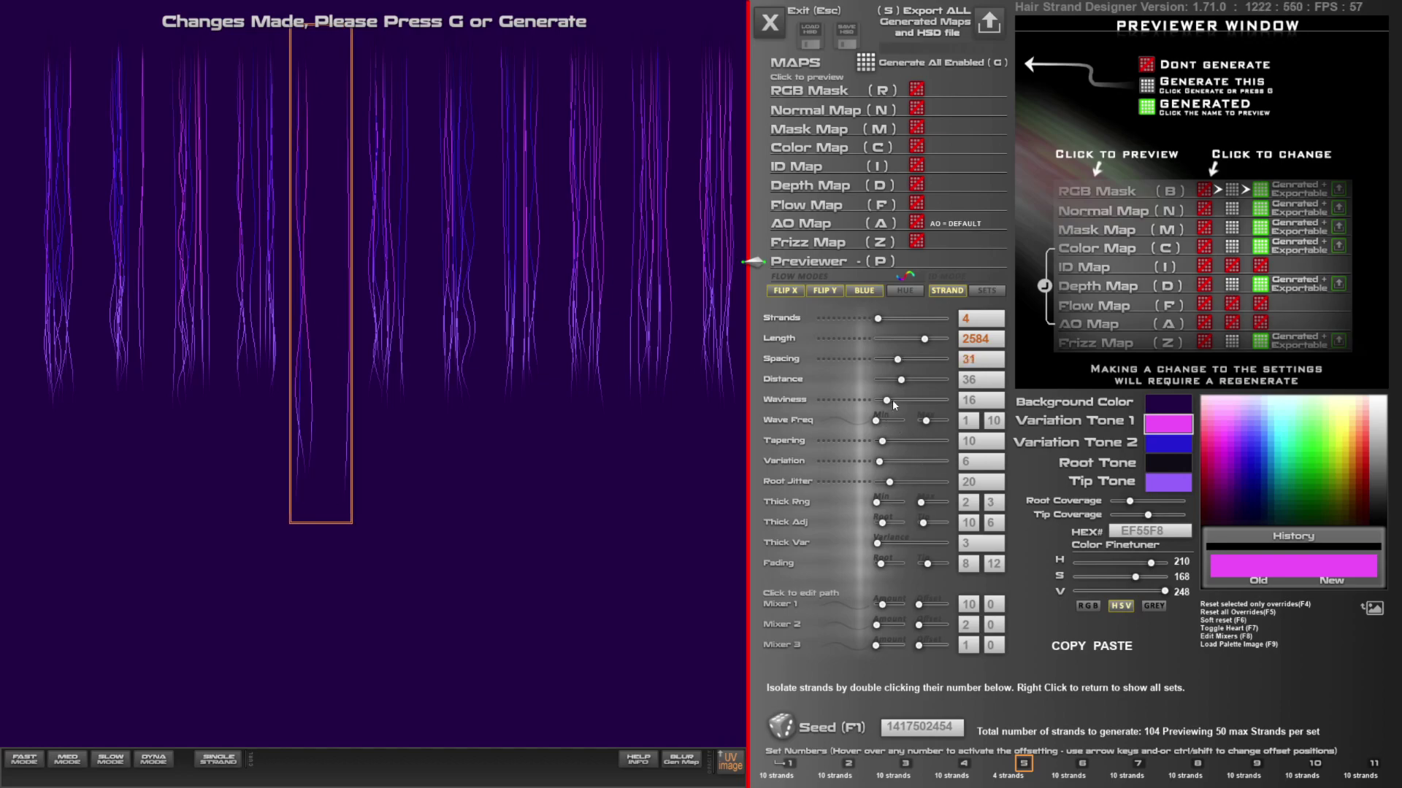
left_click_drag(892, 400, 900, 487)
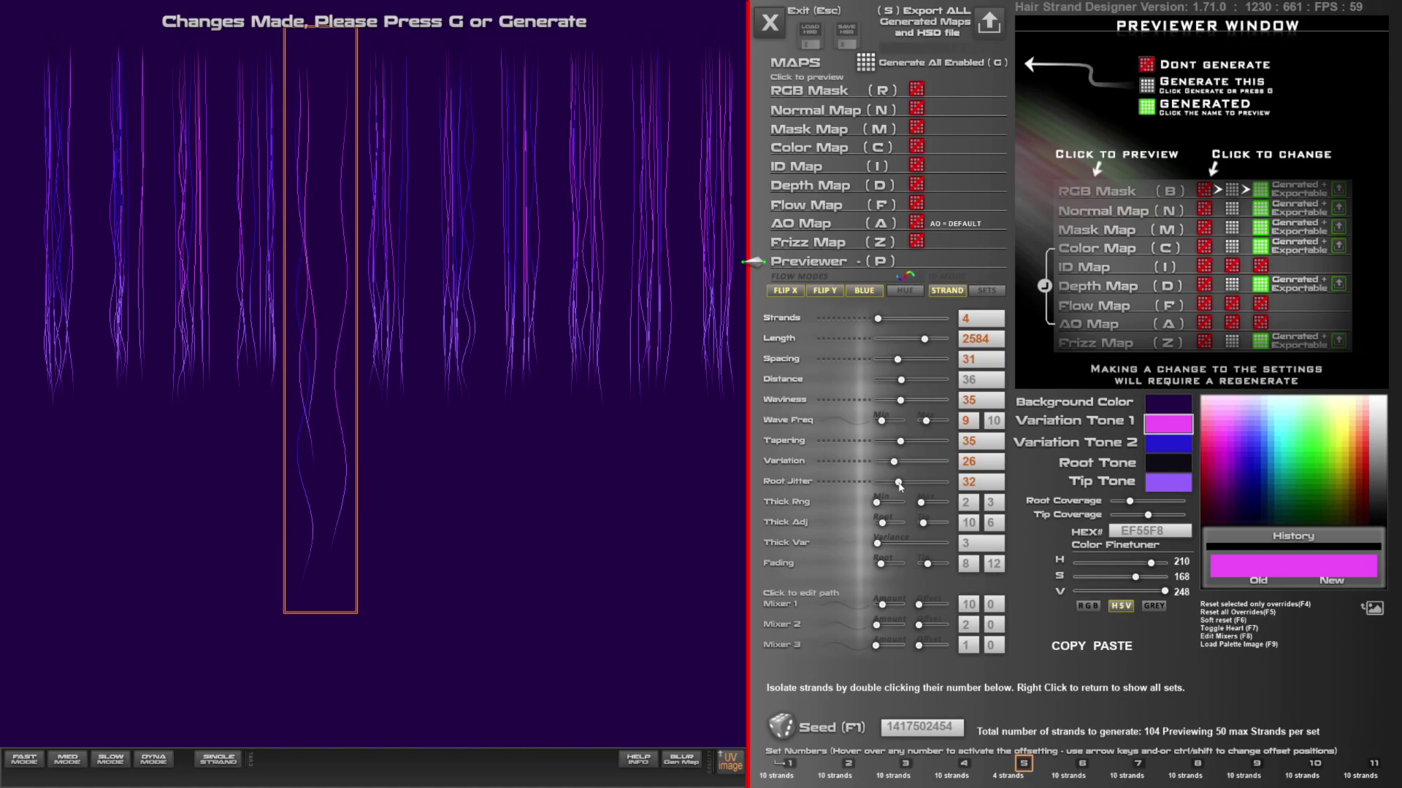
left_click(895, 319)
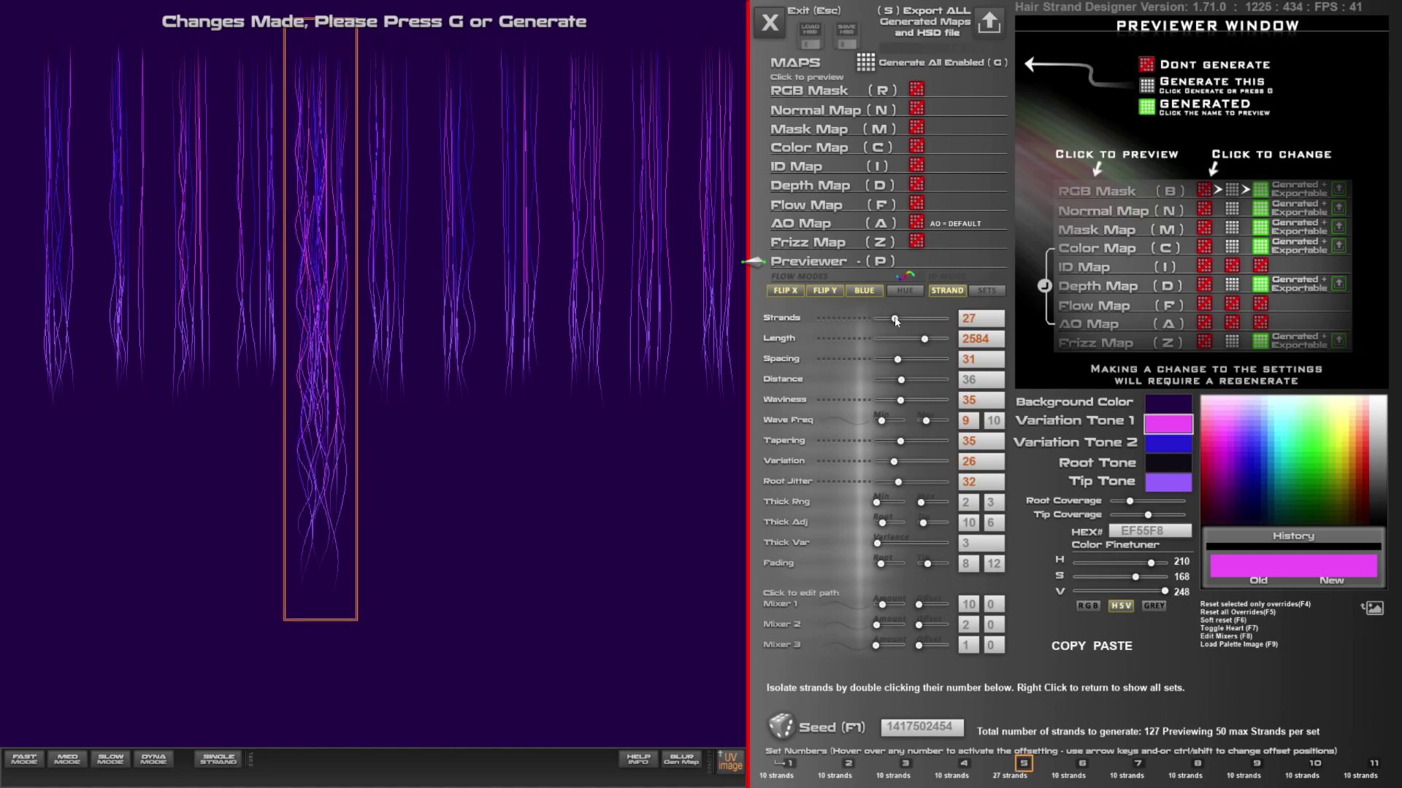
left_click_drag(901, 442, 911, 442)
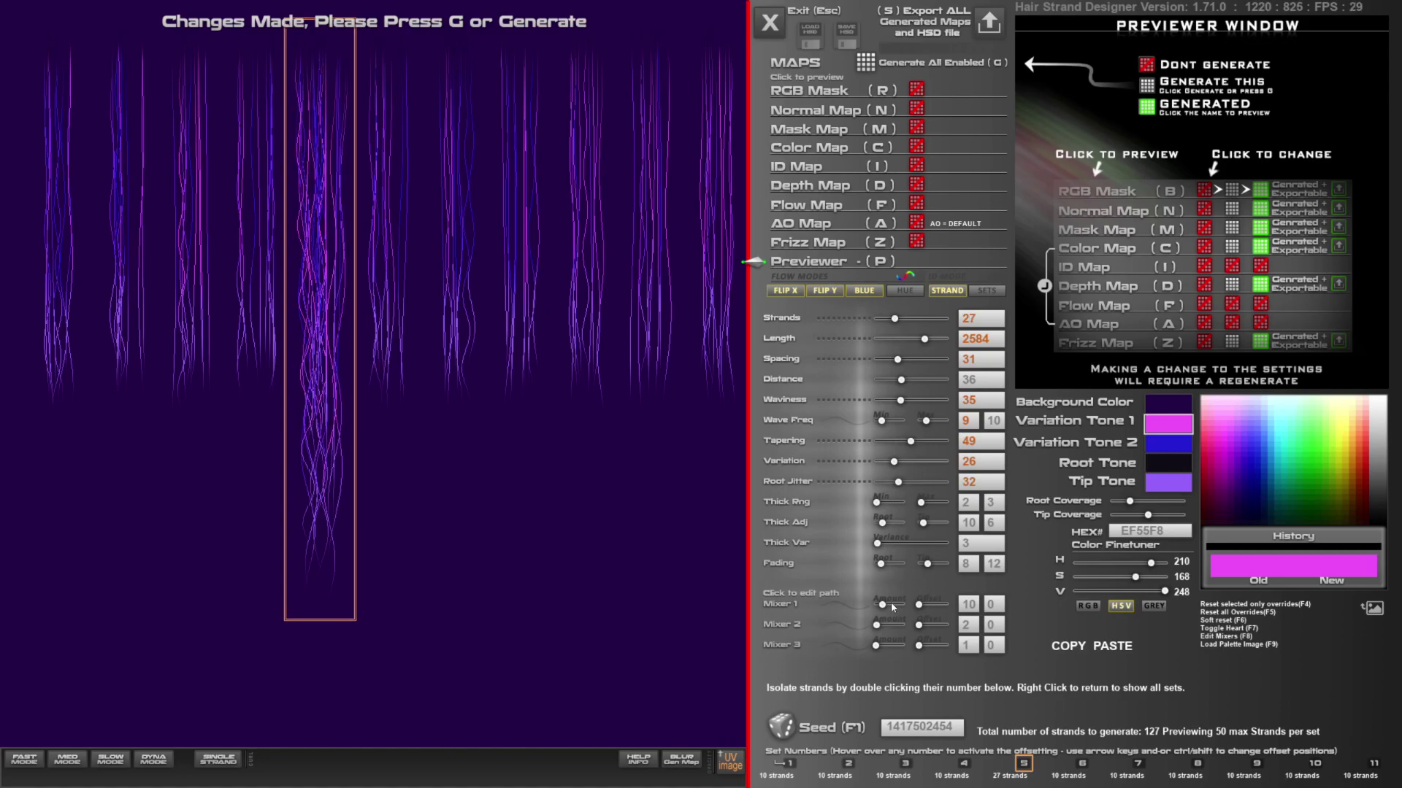
Bend Mixer 1's last three path points to about X 544, -396 and 436, and set its values for set 5 to 40 and 5
left_click_drag(882, 605, 935, 606)
left_click(841, 608)
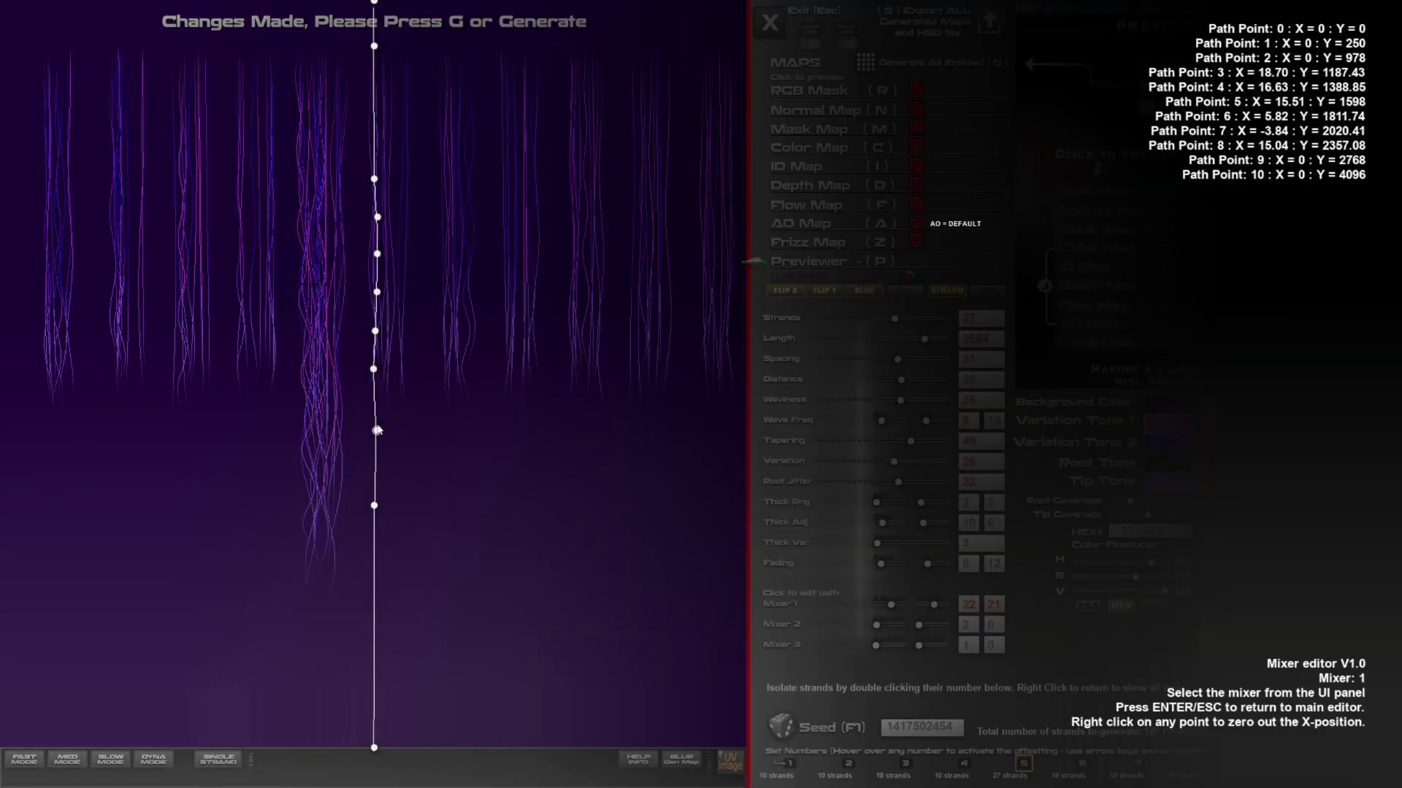
left_click_drag(374, 438, 461, 448)
left_click_drag(374, 505, 301, 507)
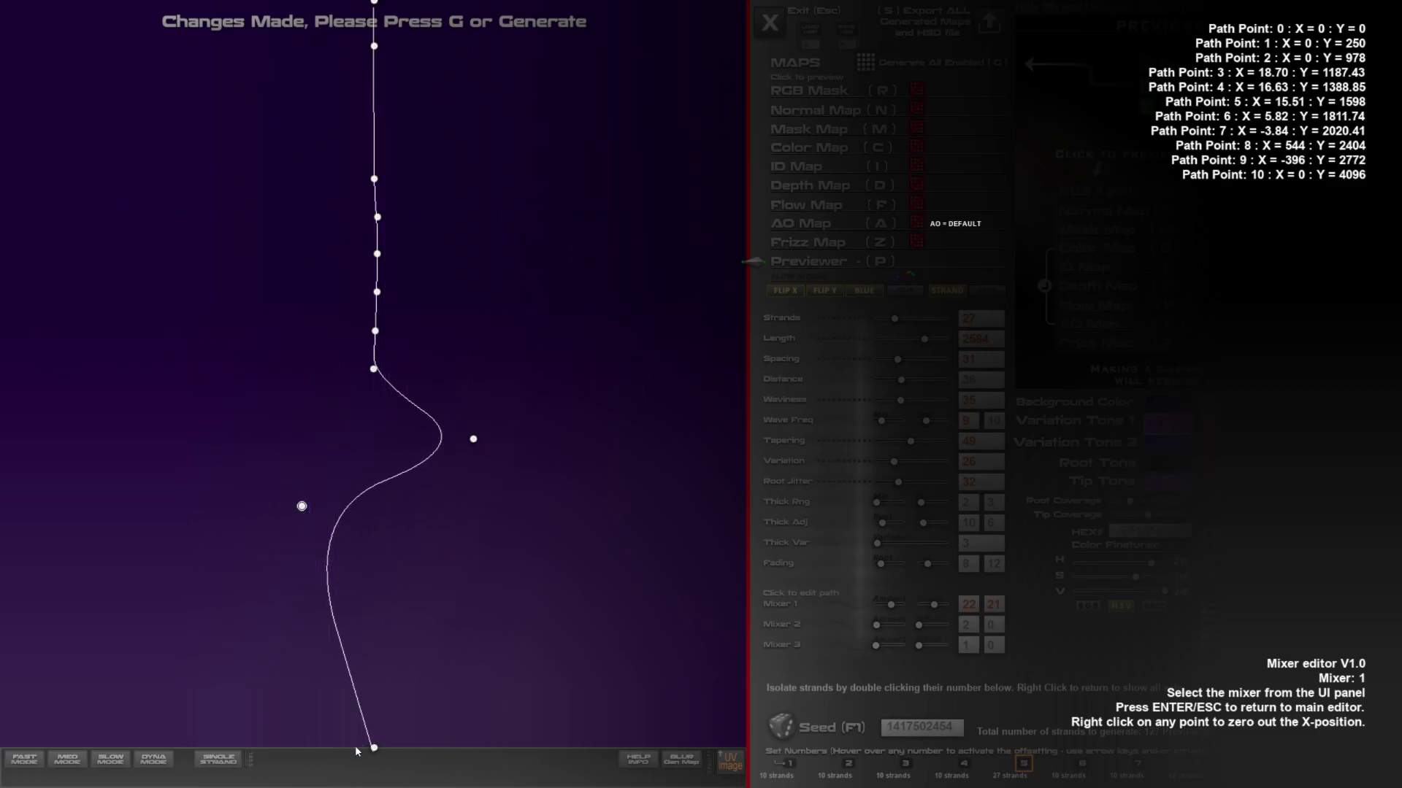
left_click_drag(373, 748, 454, 739)
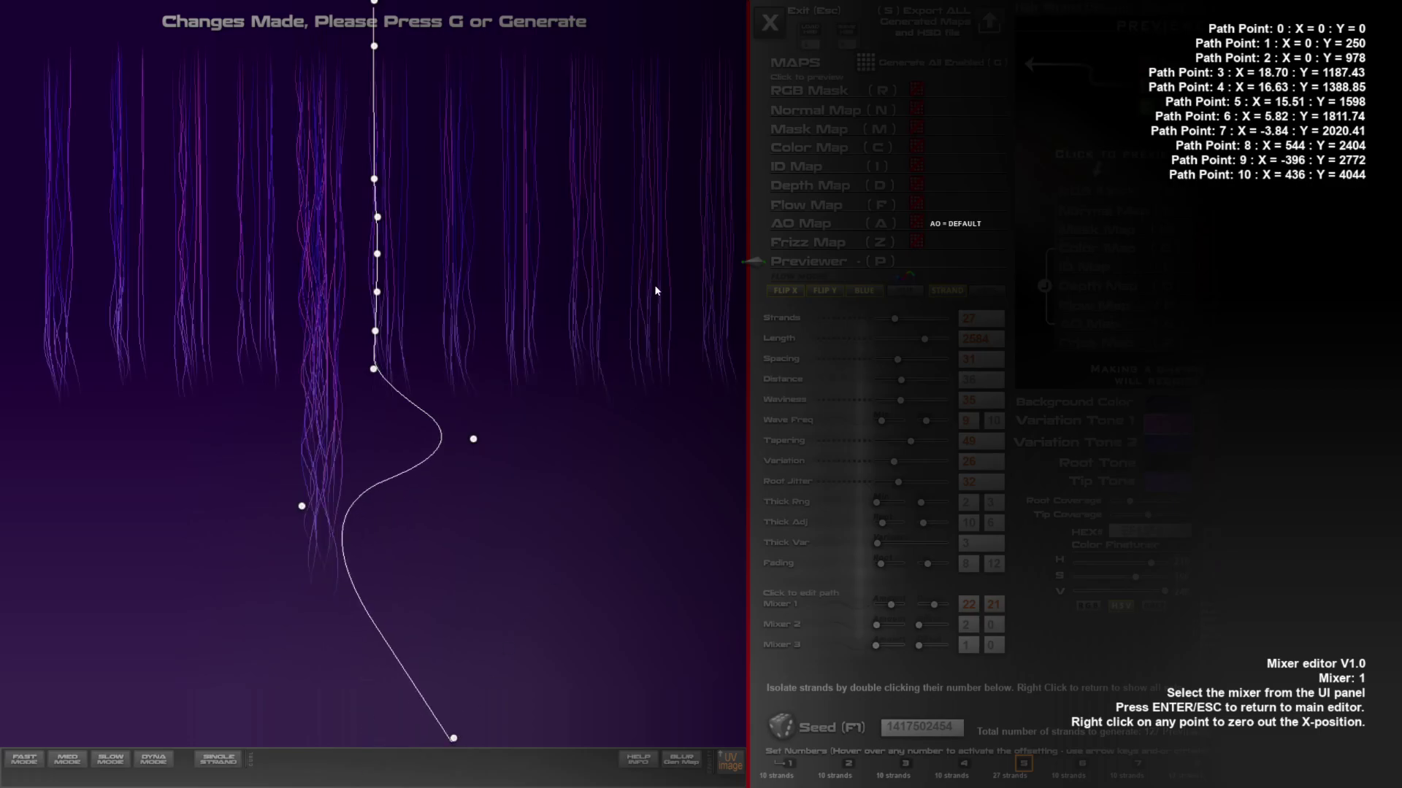
left_click(773, 25)
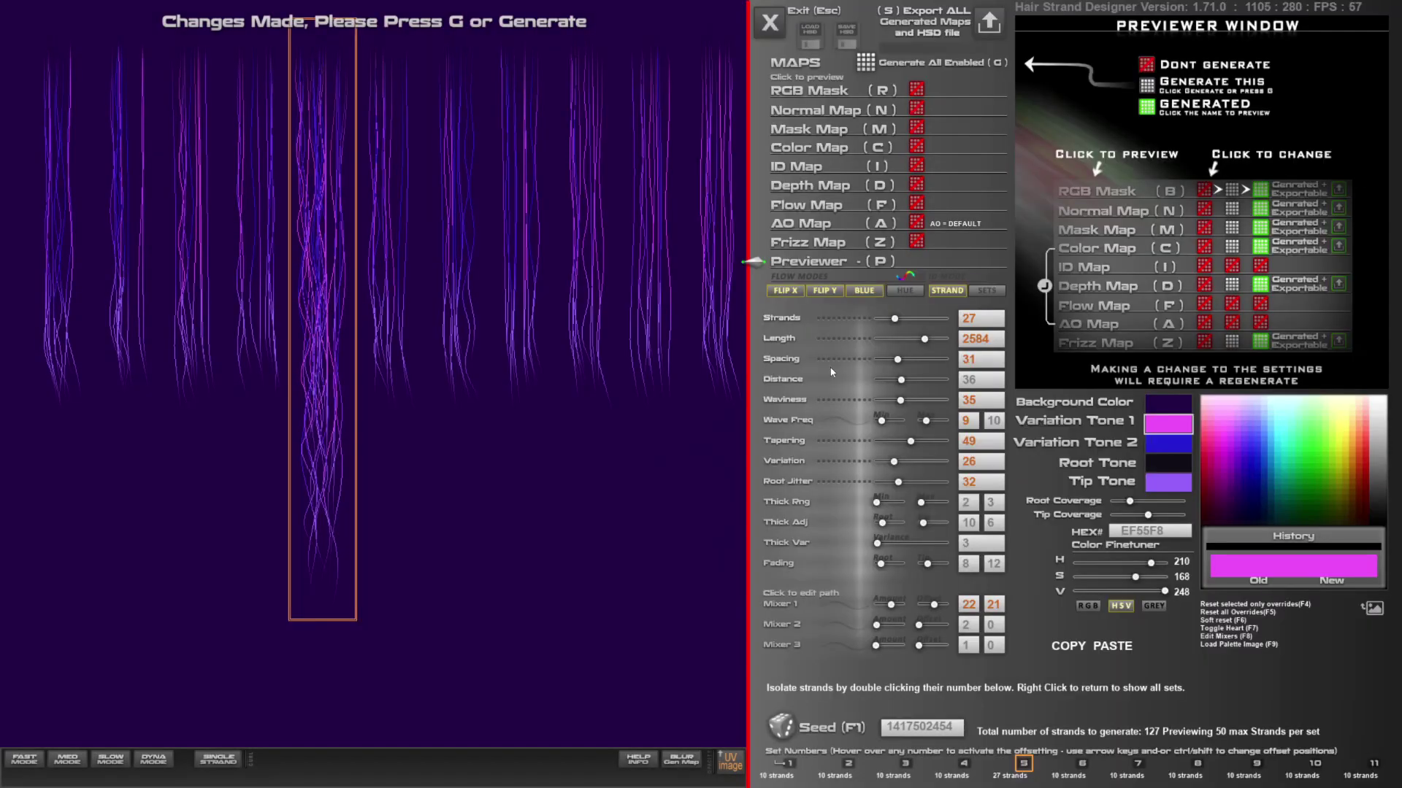
left_click_drag(893, 605, 924, 610)
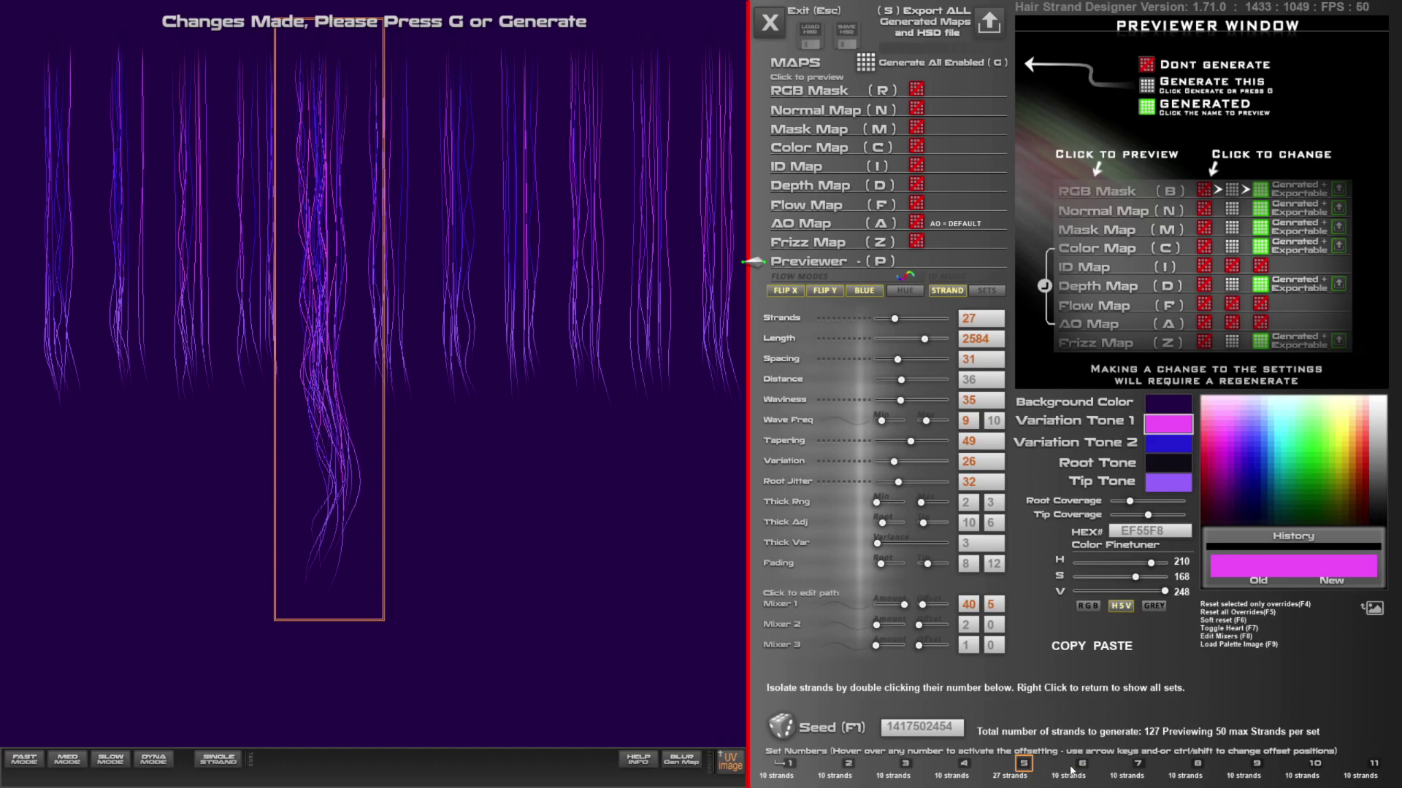
Copy the values of strand set 5 and paste them onto strand set 6
left_click(1065, 646)
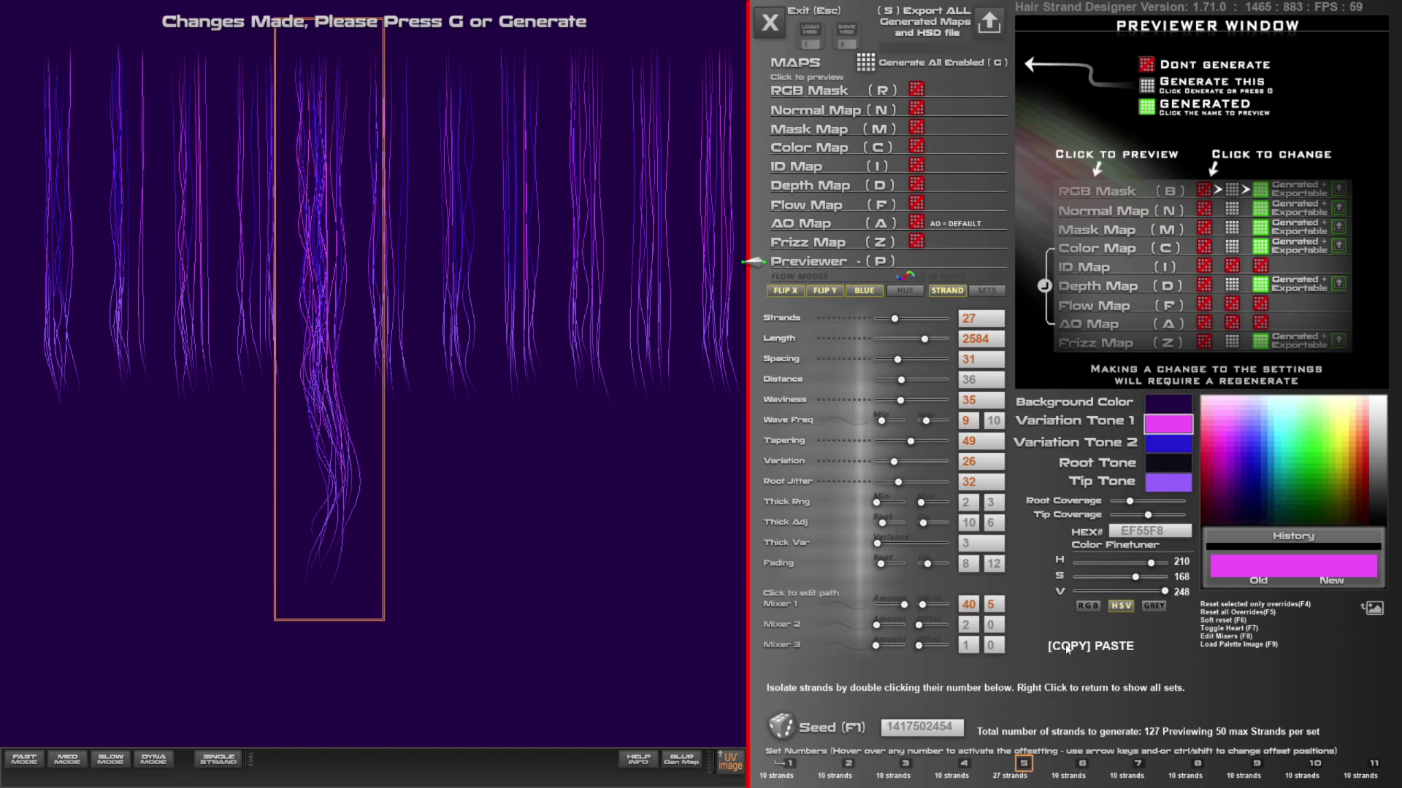
left_click(1107, 646)
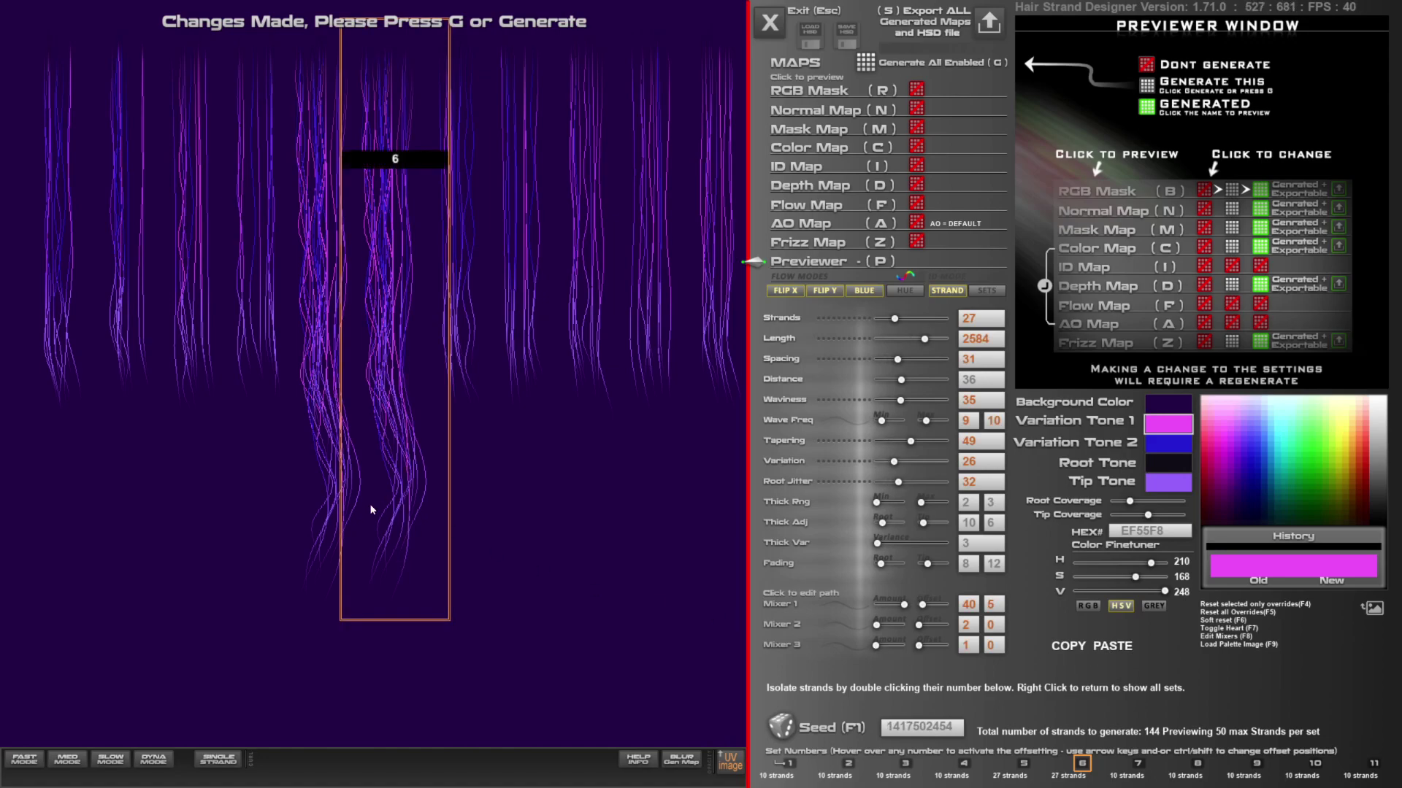
key("Left")
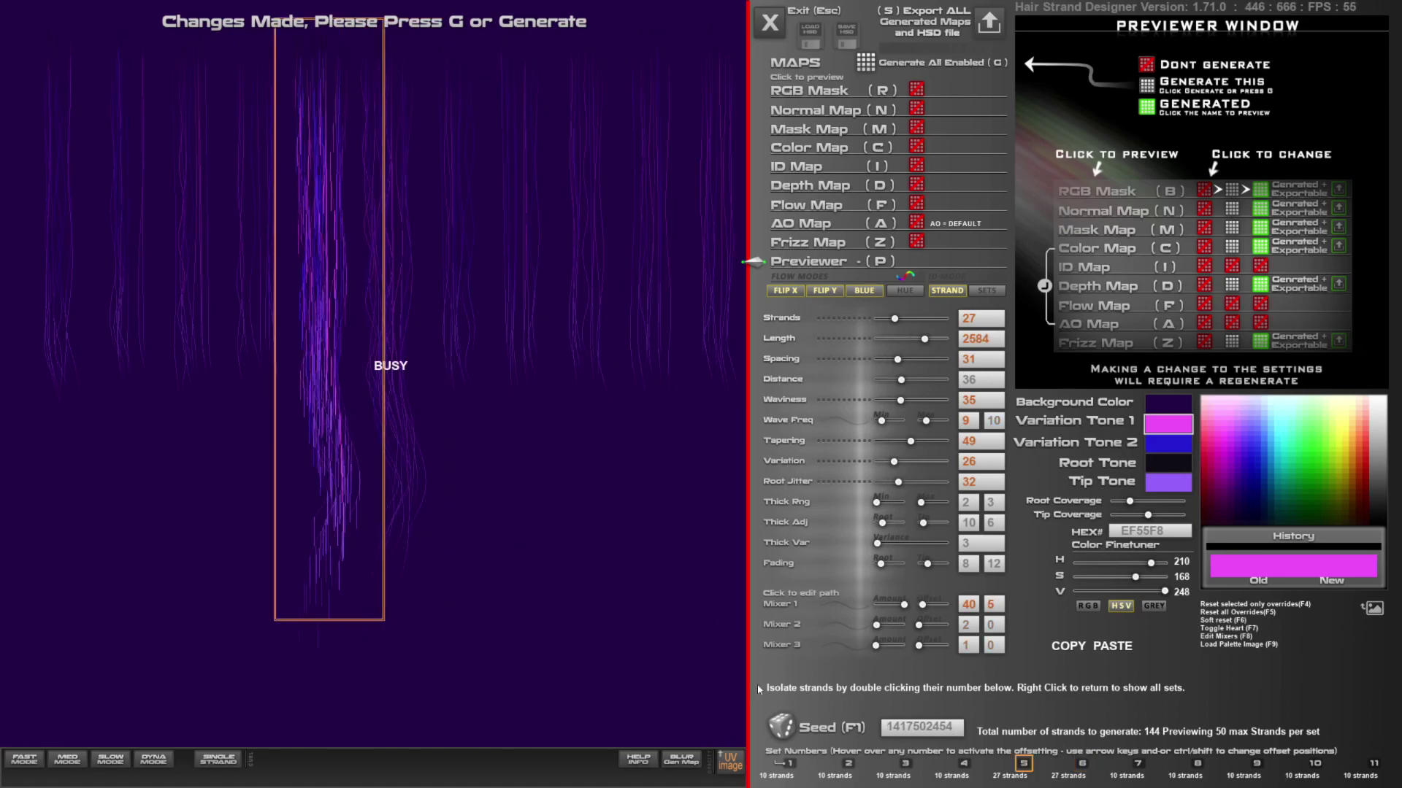
key("Right")
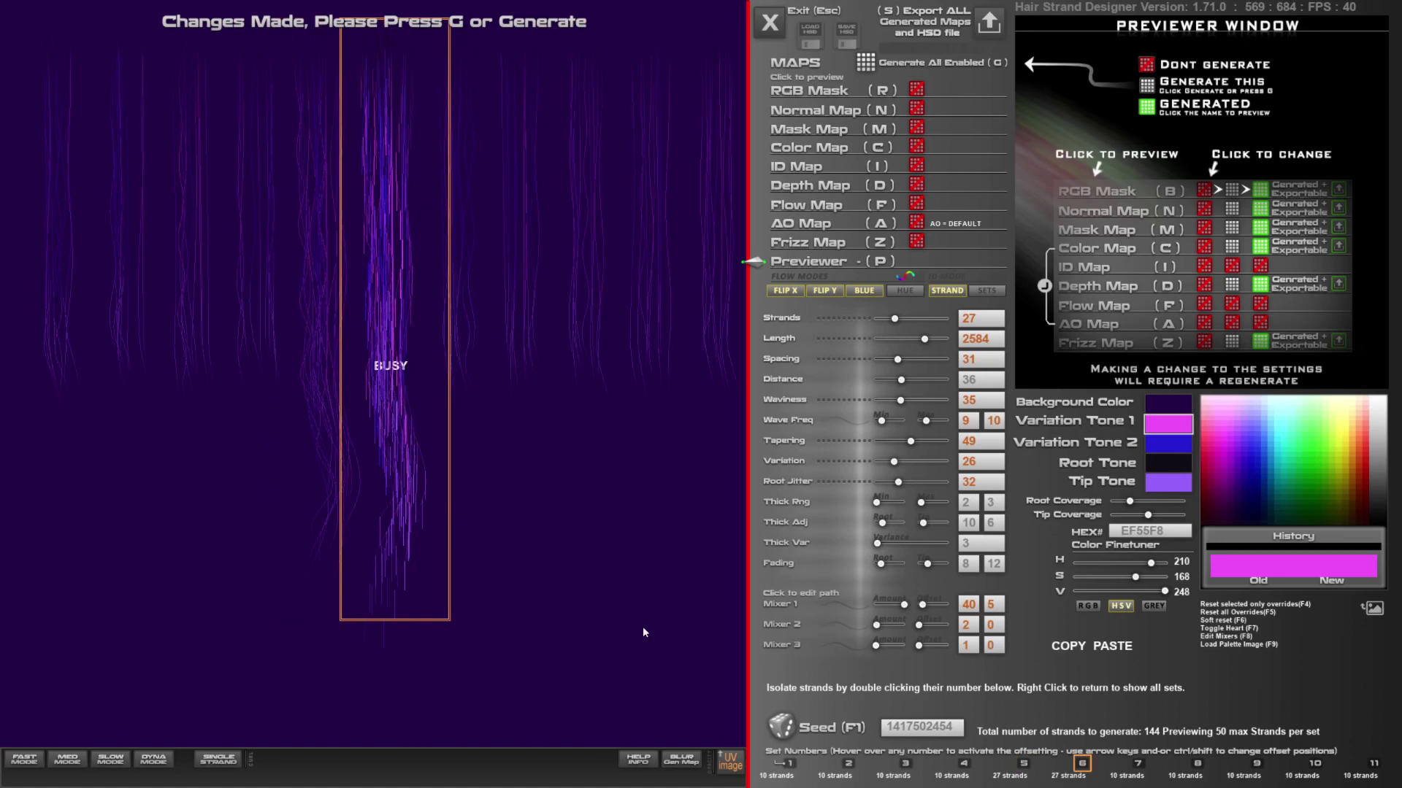
Randomize the seed of strand set 6 and move the set sideways to overlap set 5
left_click(782, 726)
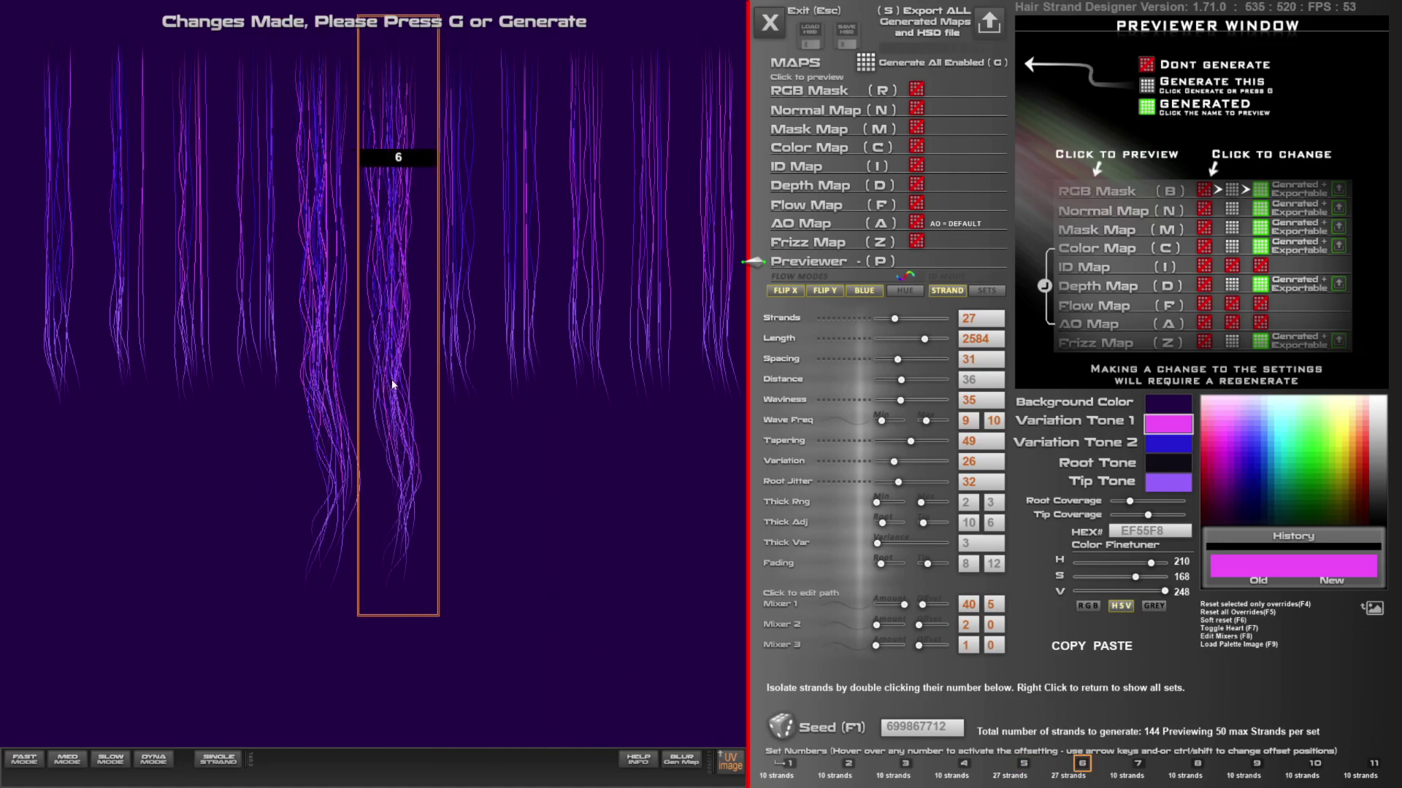
left_click_drag(389, 387, 354, 376)
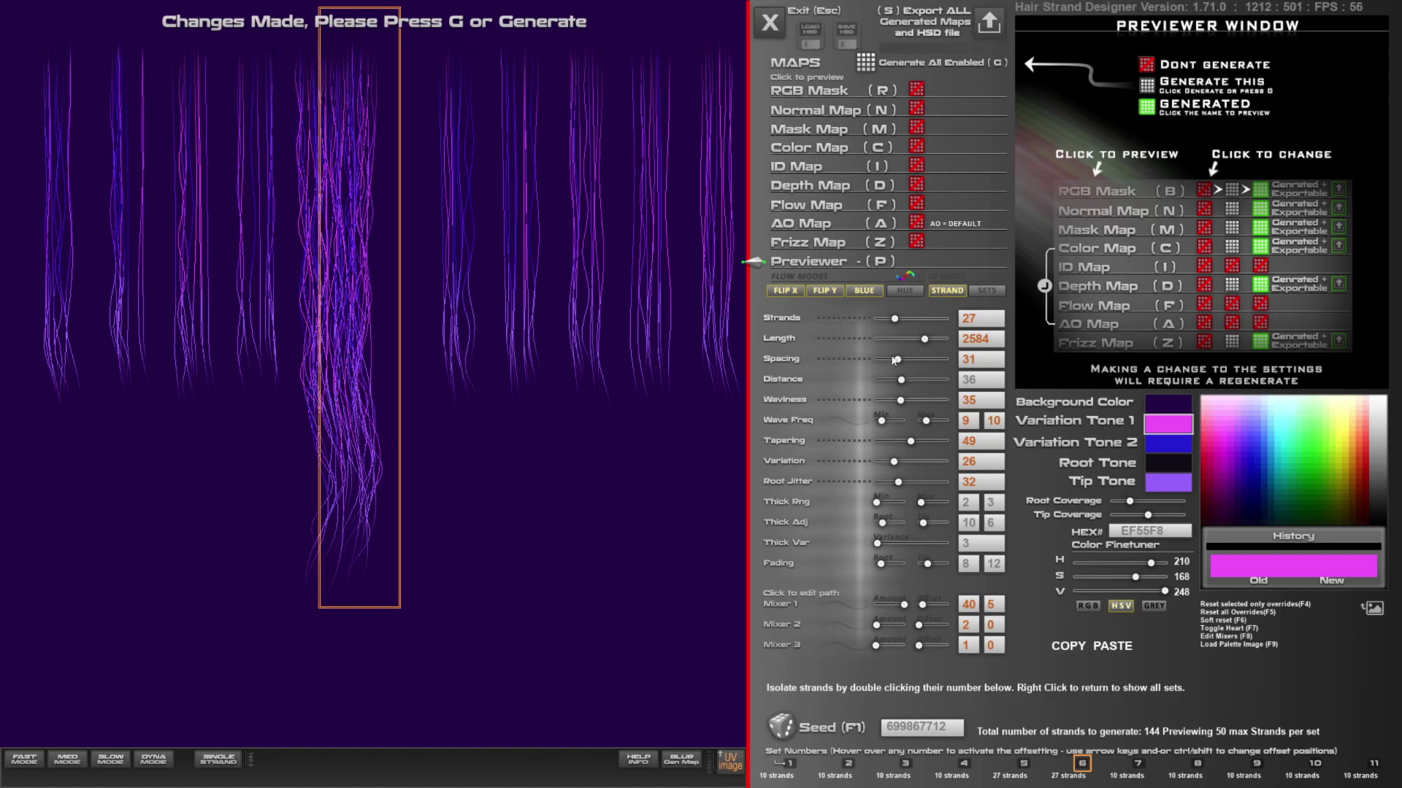
Increase strand set 6 to 37 strands and strand set 5 to 41 strands
left_click(903, 321)
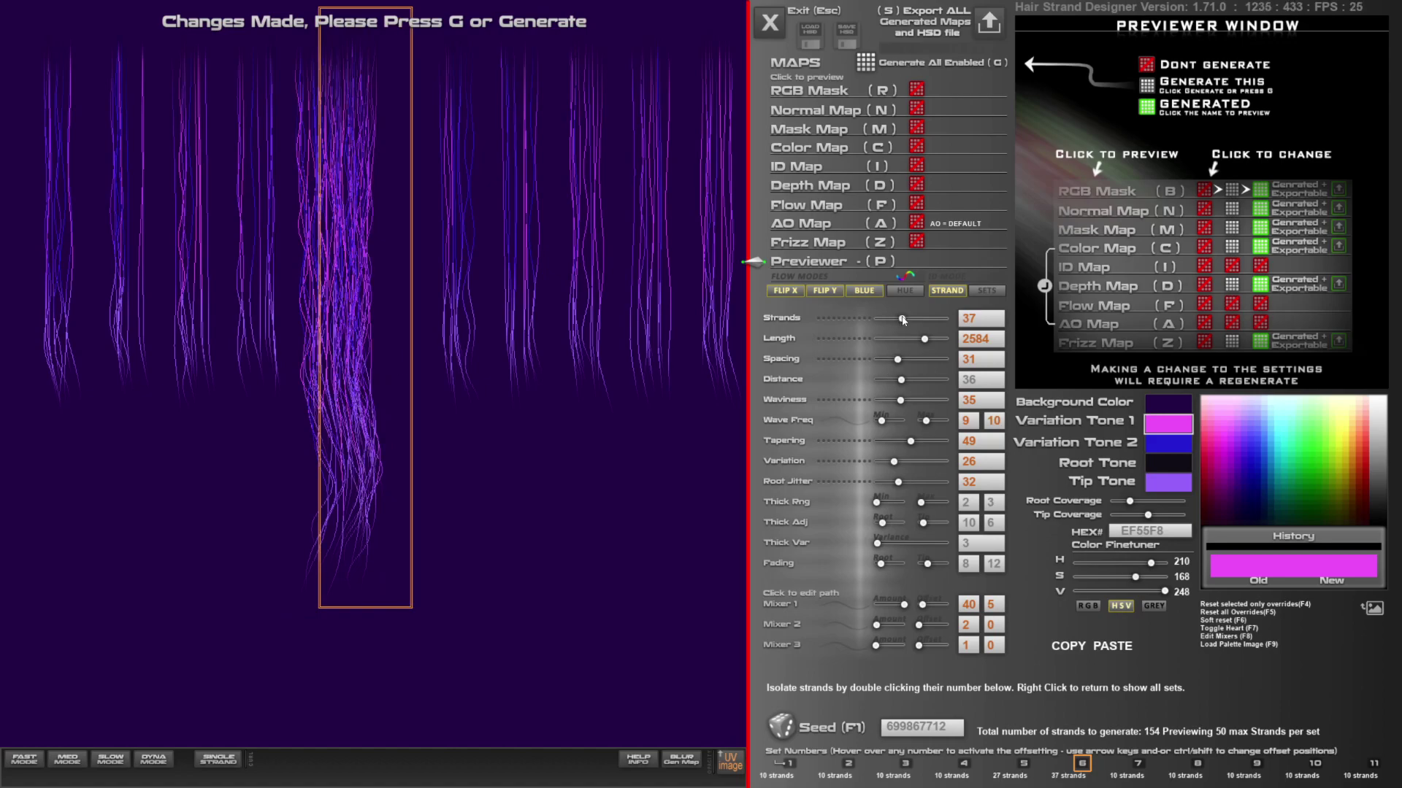
left_click(1024, 766)
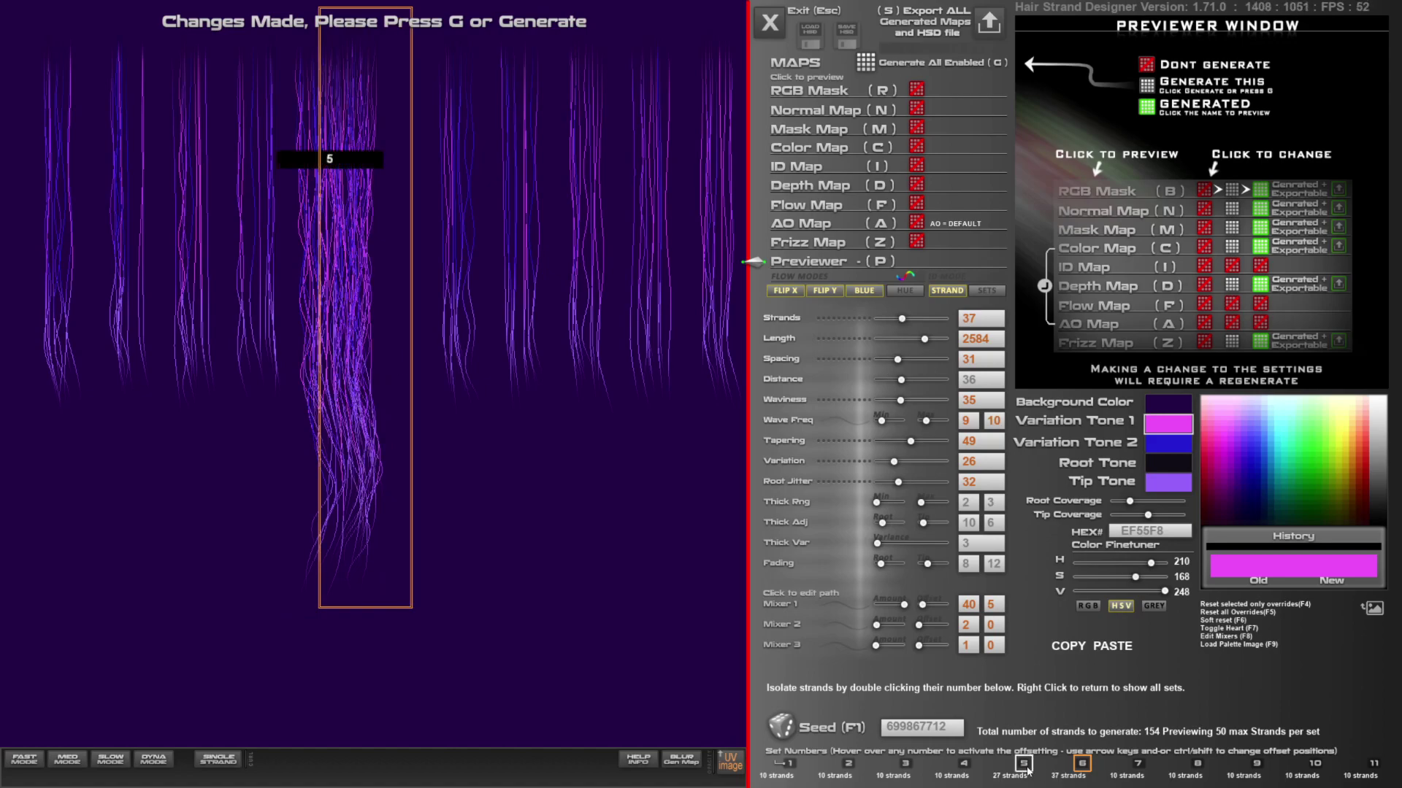
left_click(906, 320)
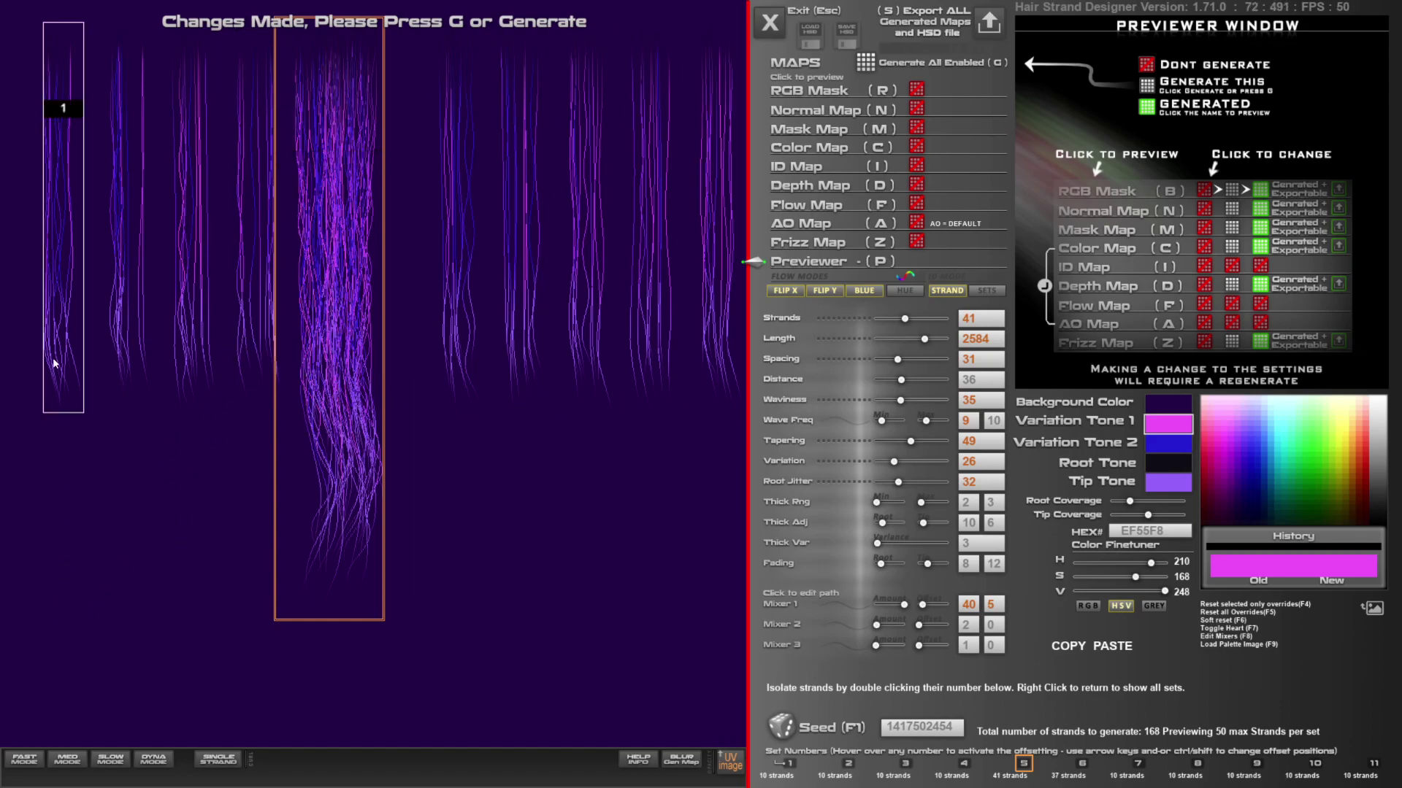
Deselect the strand sets and set the global Mixer 1 values to 1 and 0
key("g")
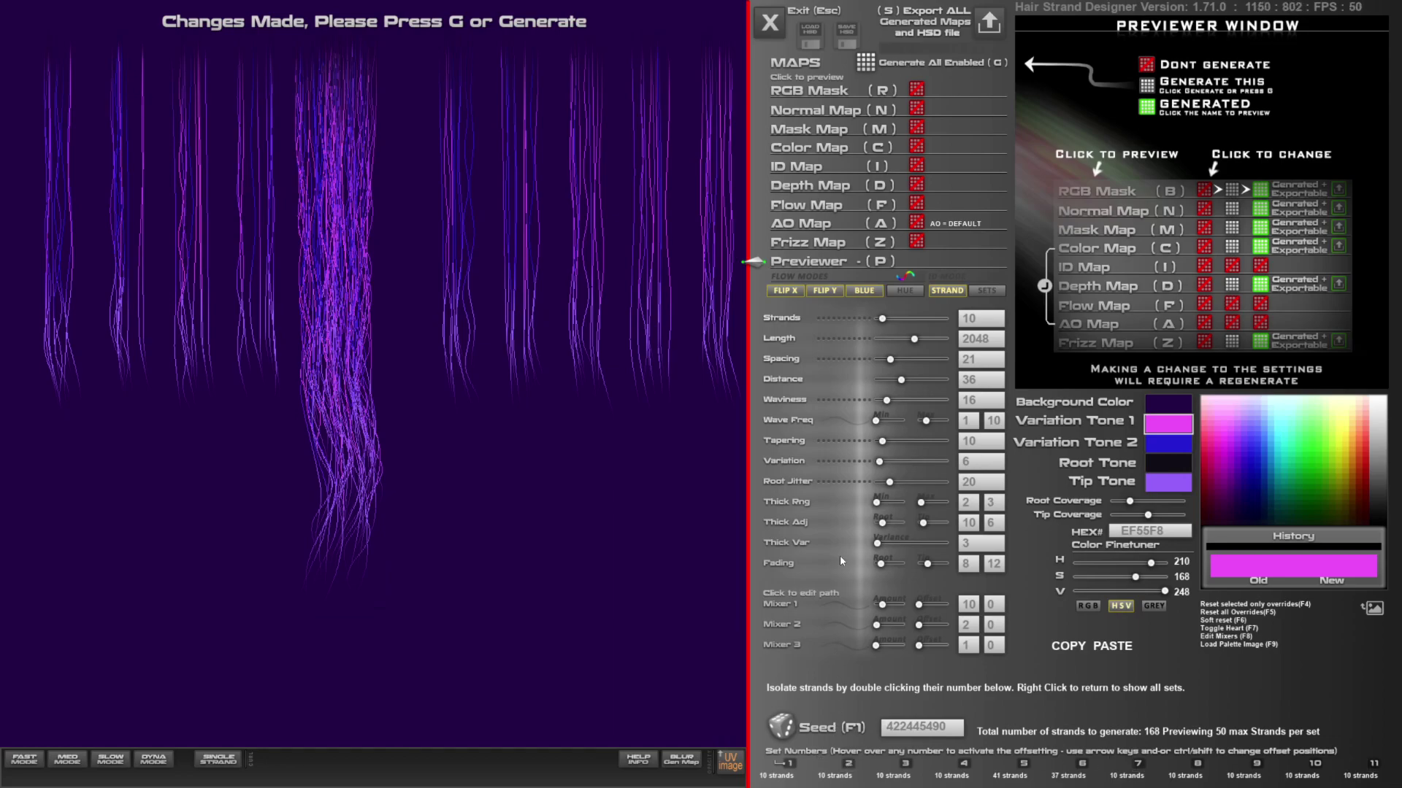
left_click_drag(882, 605, 875, 604)
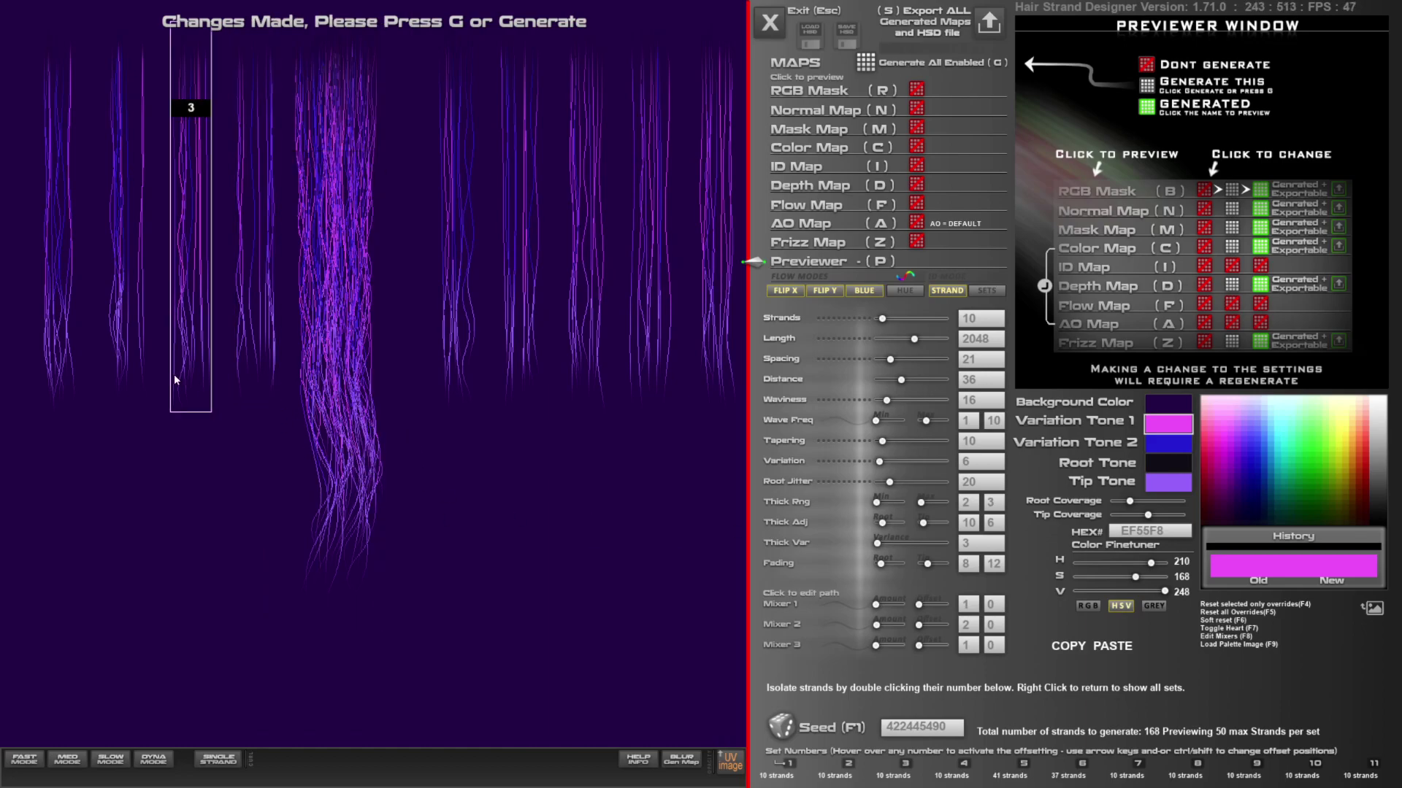
left_click(919, 605)
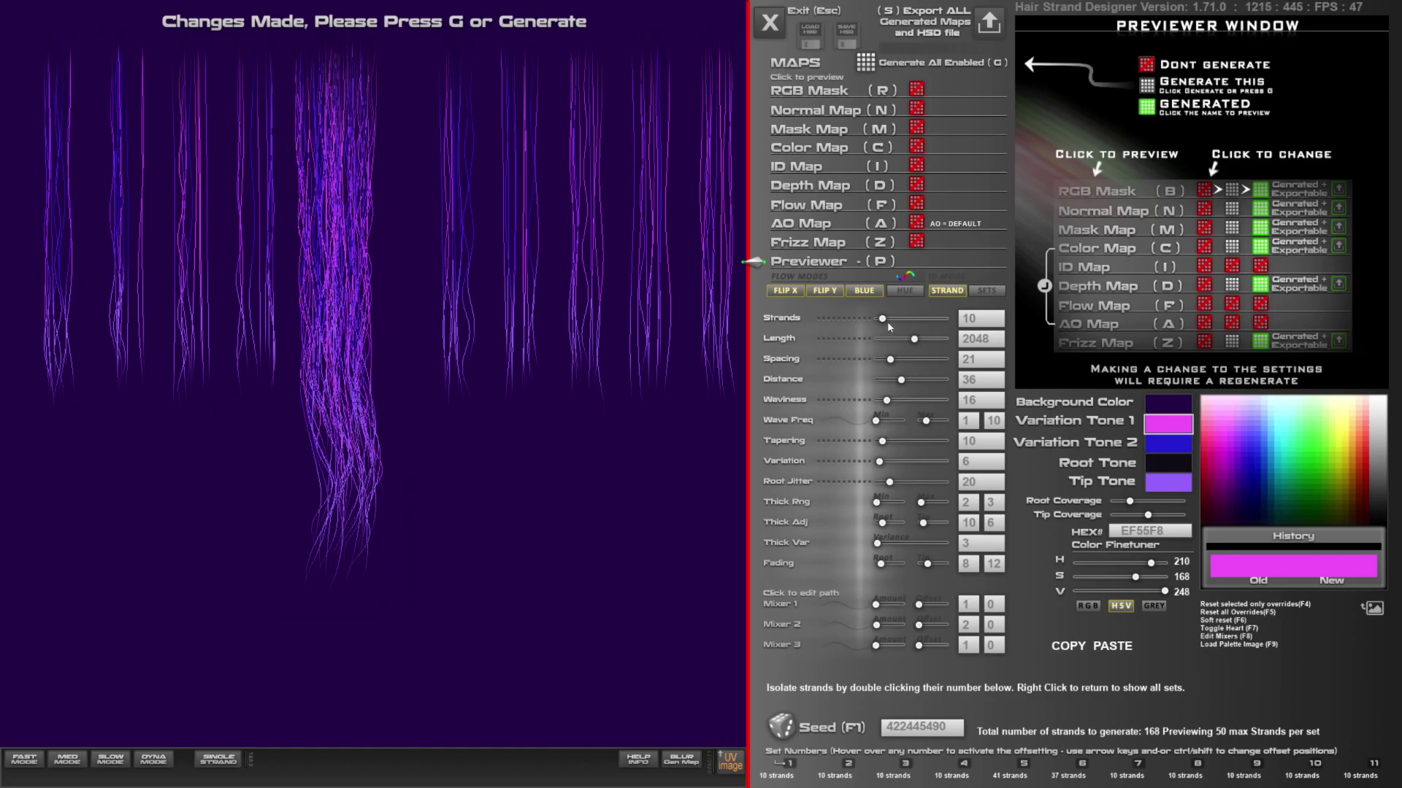
Set the global strand count to 6 and the global length to 2584
left_click_drag(885, 320, 879, 319)
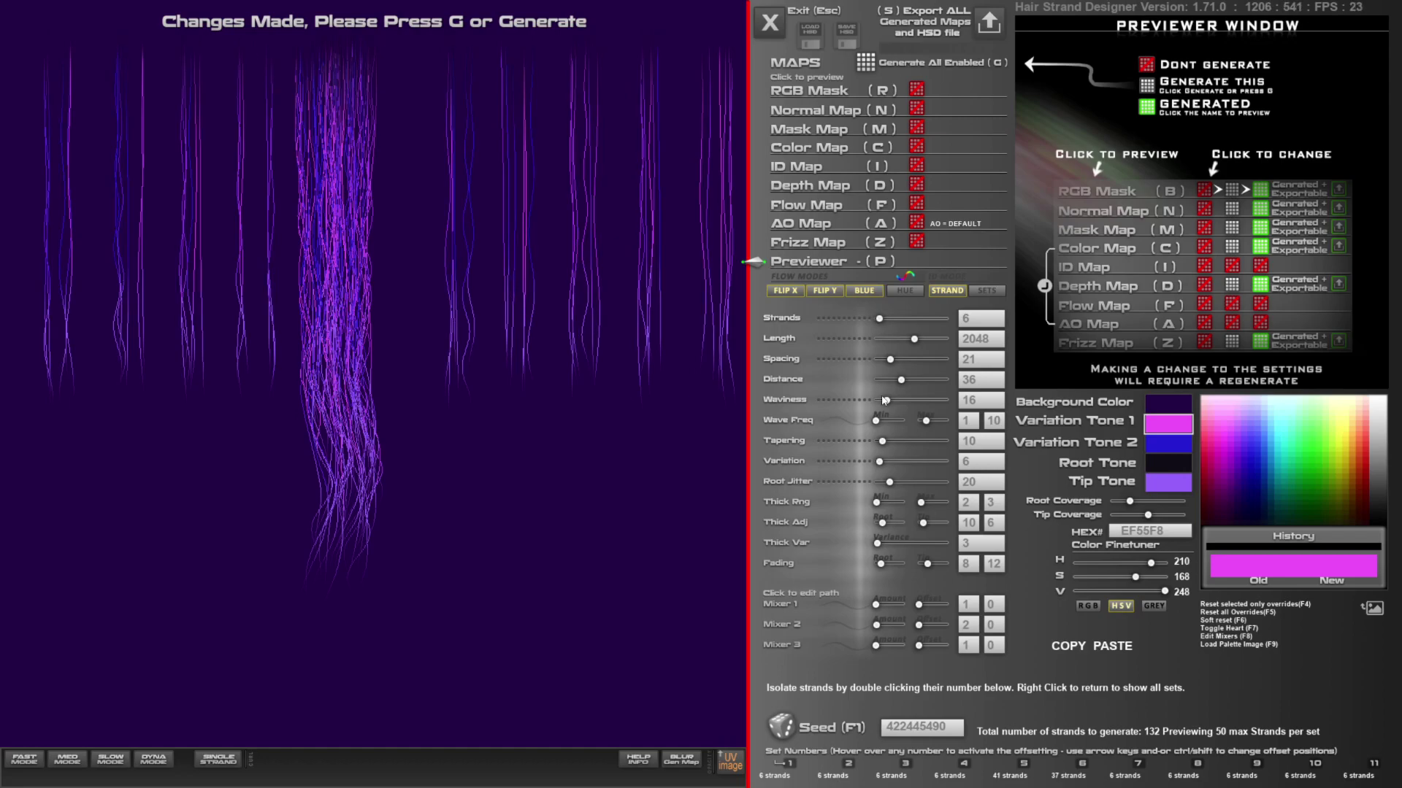
left_click_drag(920, 342, 931, 341)
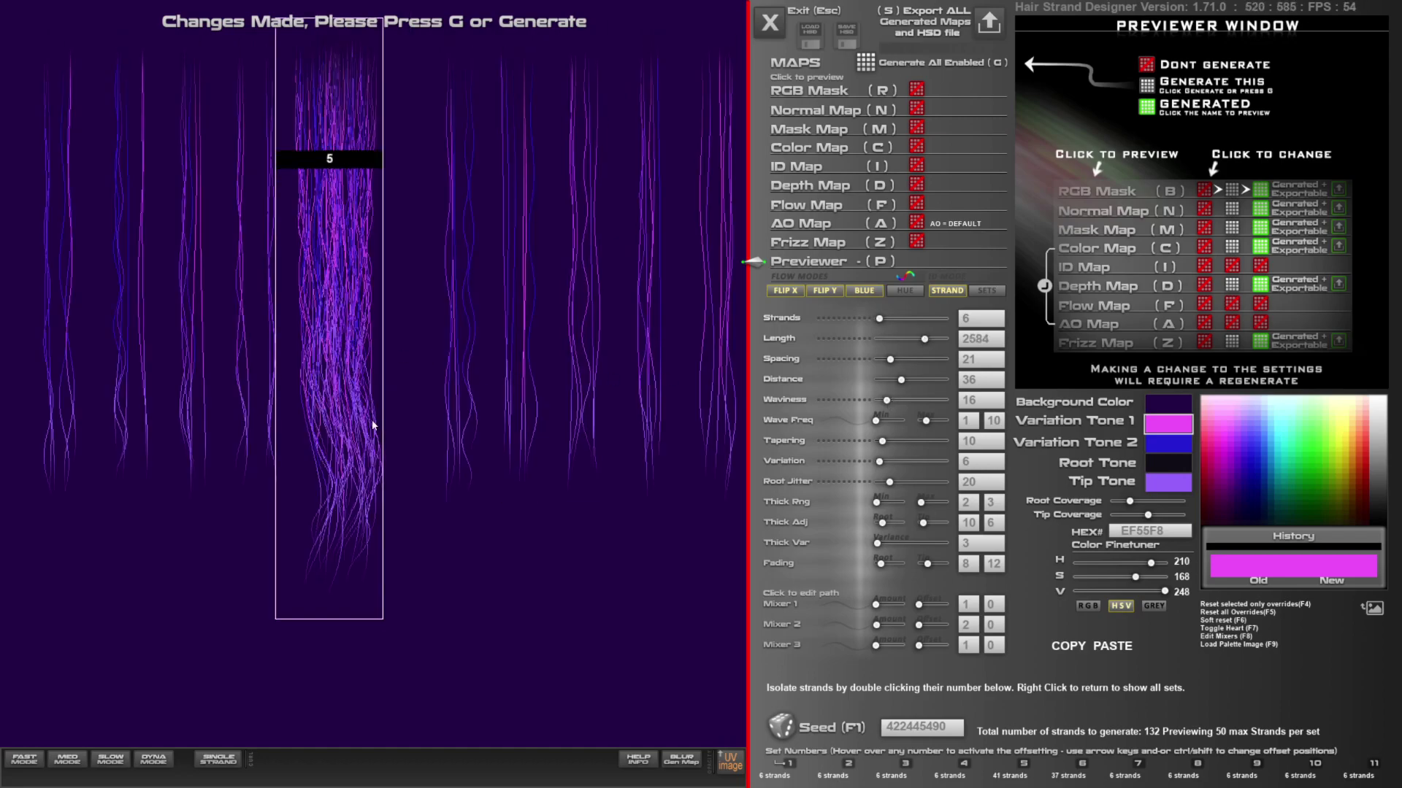
Copy the values of strand set 5 and paste them onto strand set 1
left_click(367, 422)
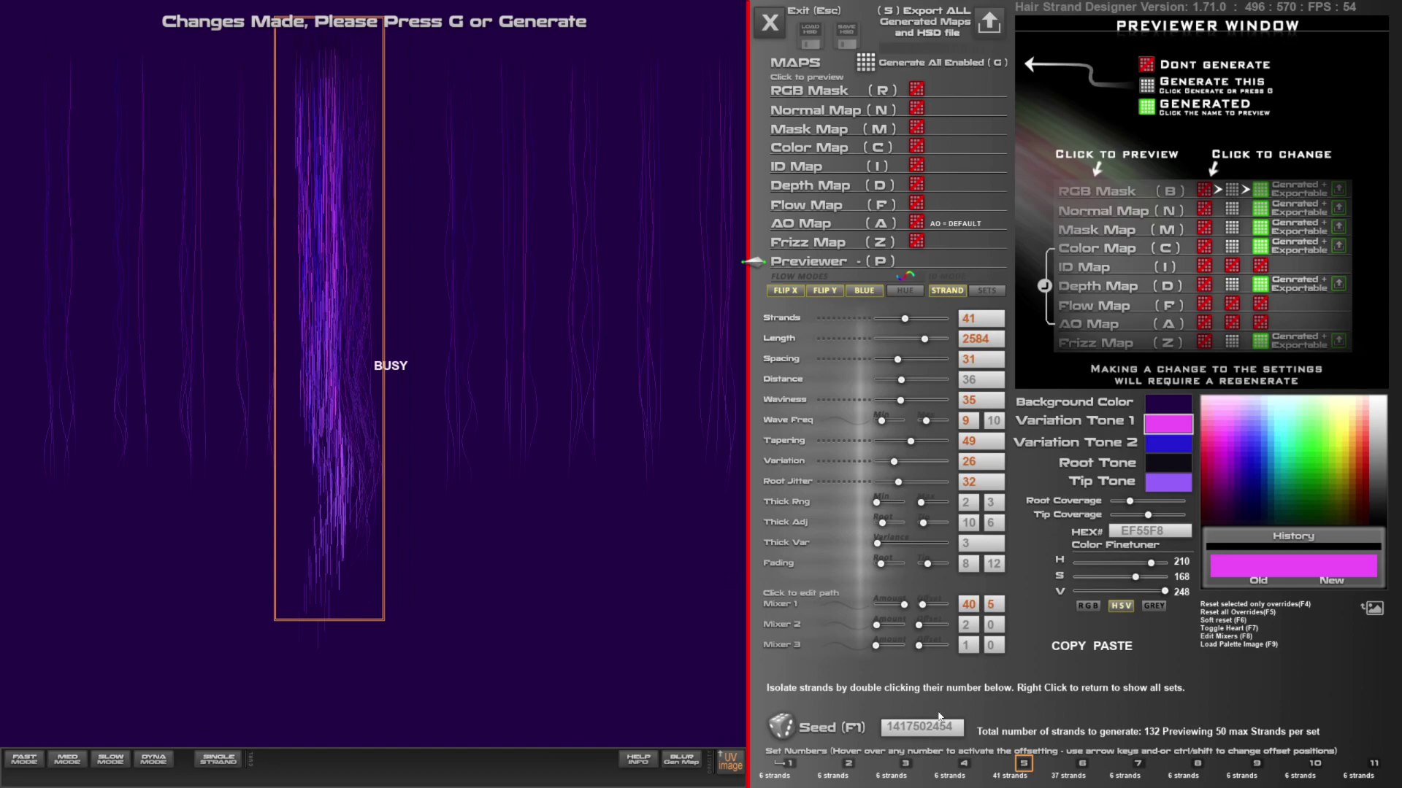
left_click(1071, 647)
left_click(52, 378)
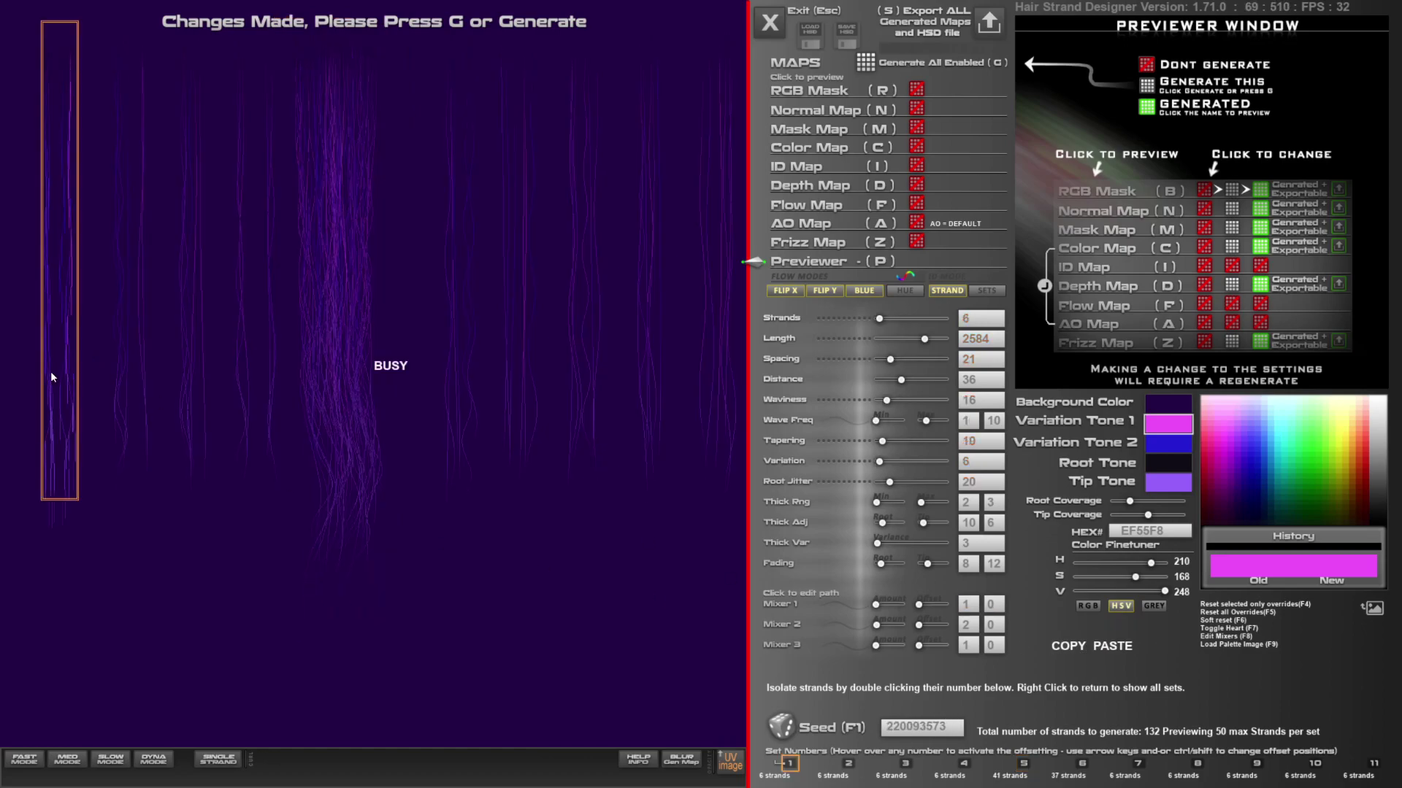
left_click(1110, 648)
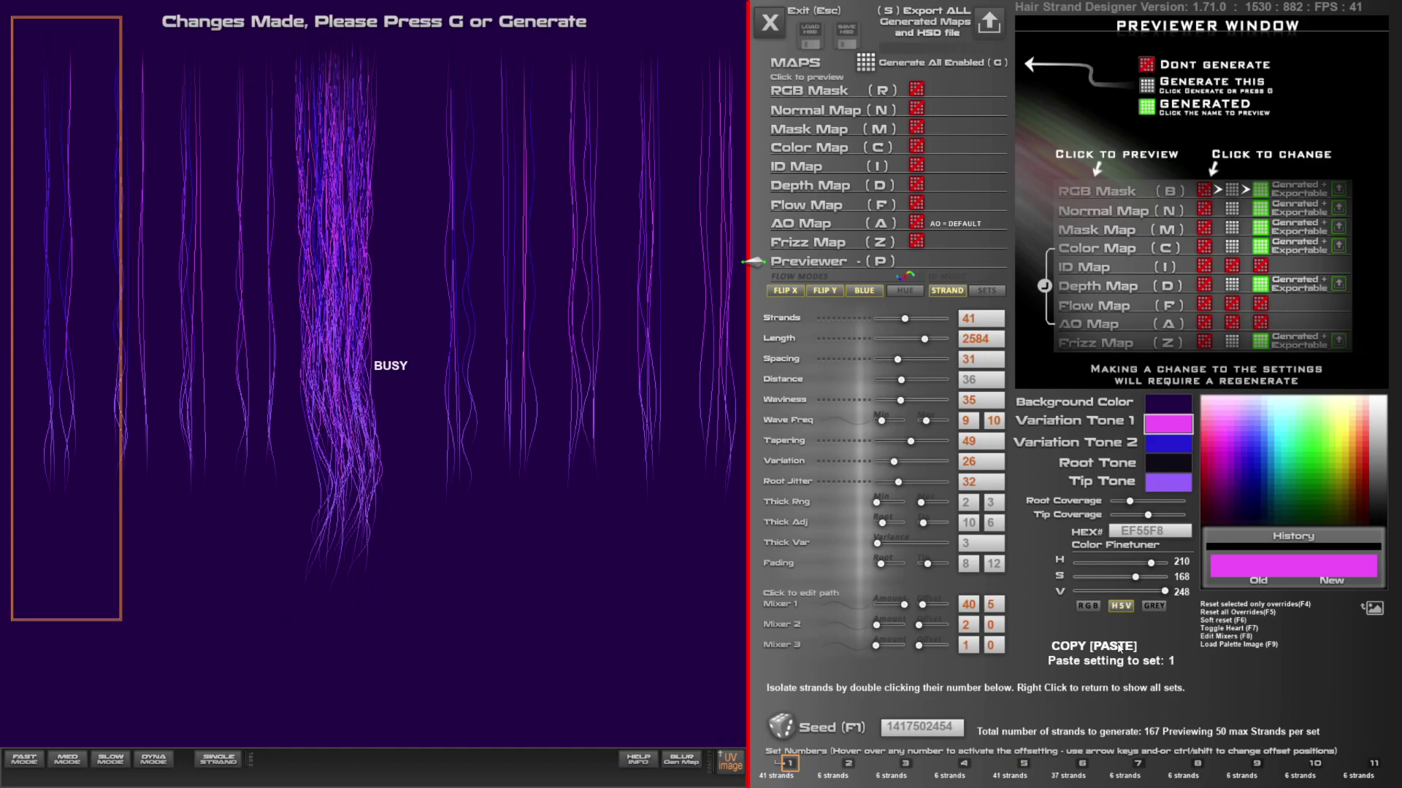
Deselect strand set 1 and reduce the global strand count to 2
left_click(839, 665)
left_click_drag(878, 316, 876, 318)
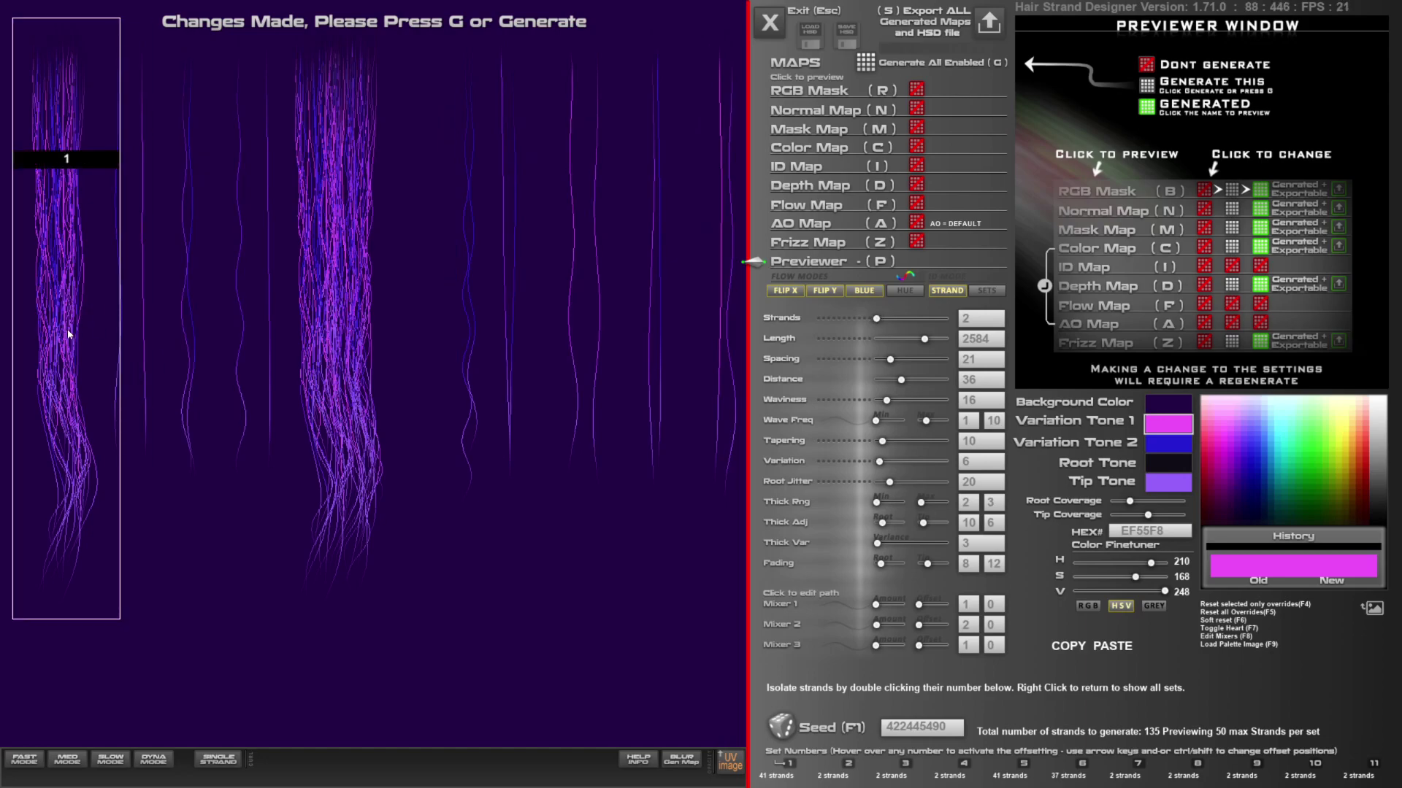
Set strand set 1 to 26 strands, tapering 70 and variation 13, and move it over strand set 5
left_click(73, 485)
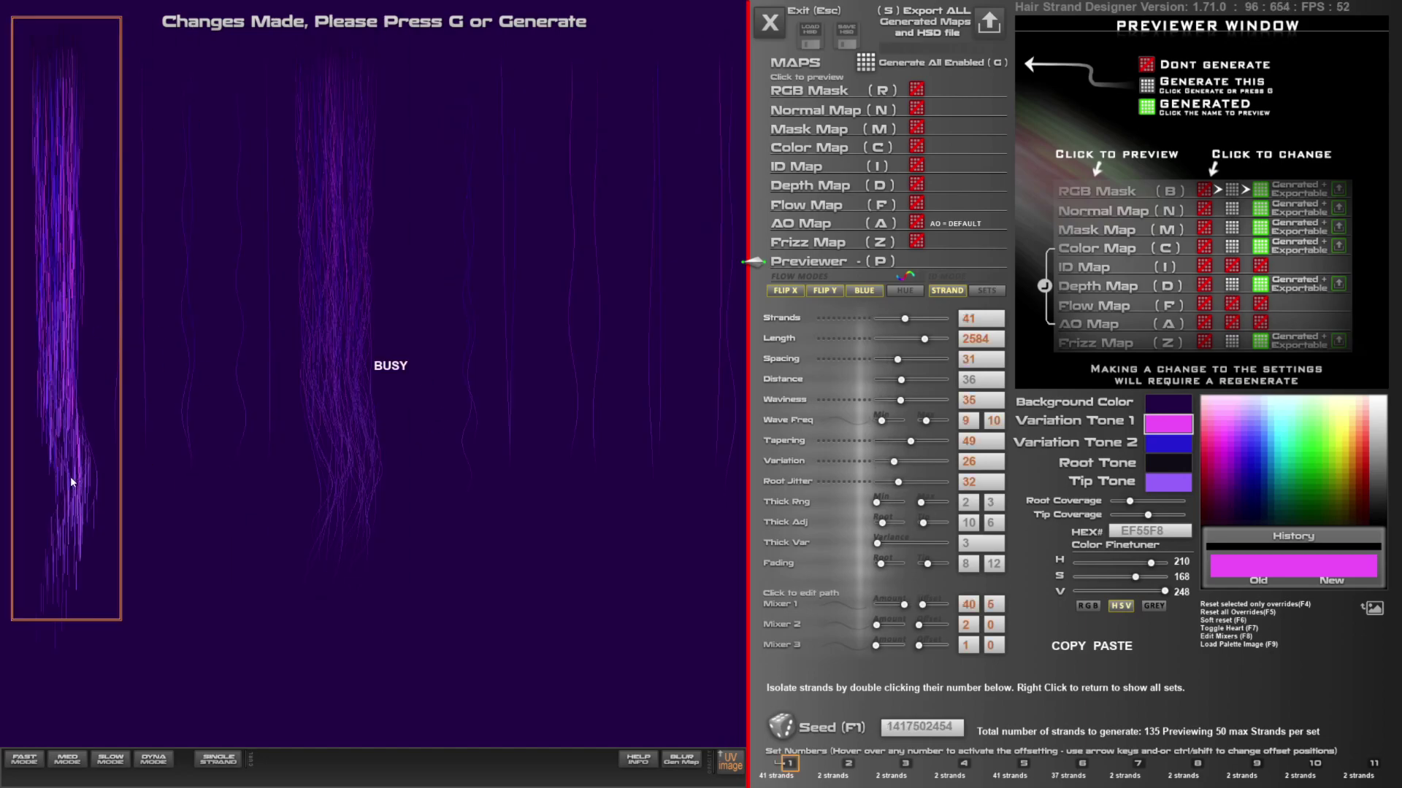
left_click(888, 319)
left_click_drag(911, 442, 926, 442)
left_click(885, 464)
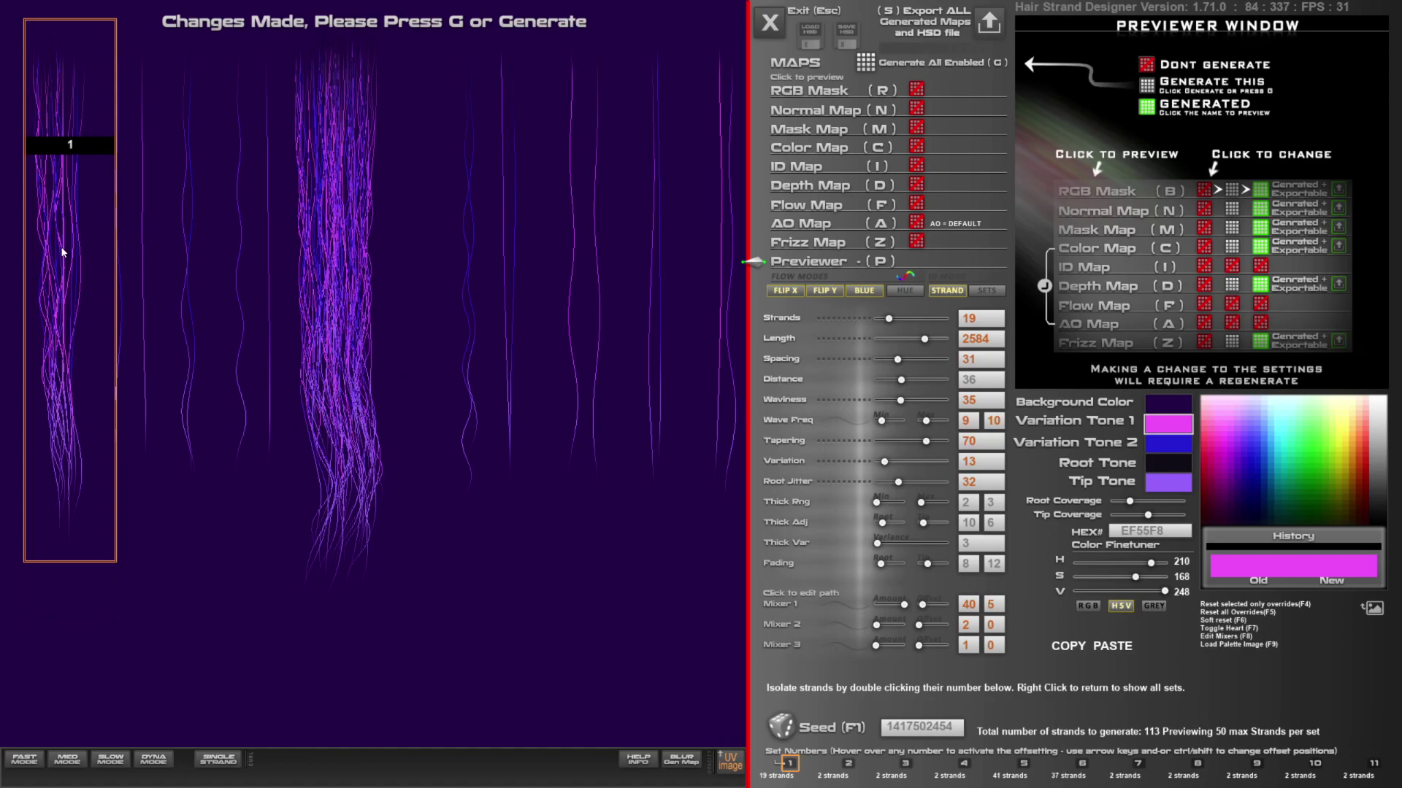
left_click(894, 319)
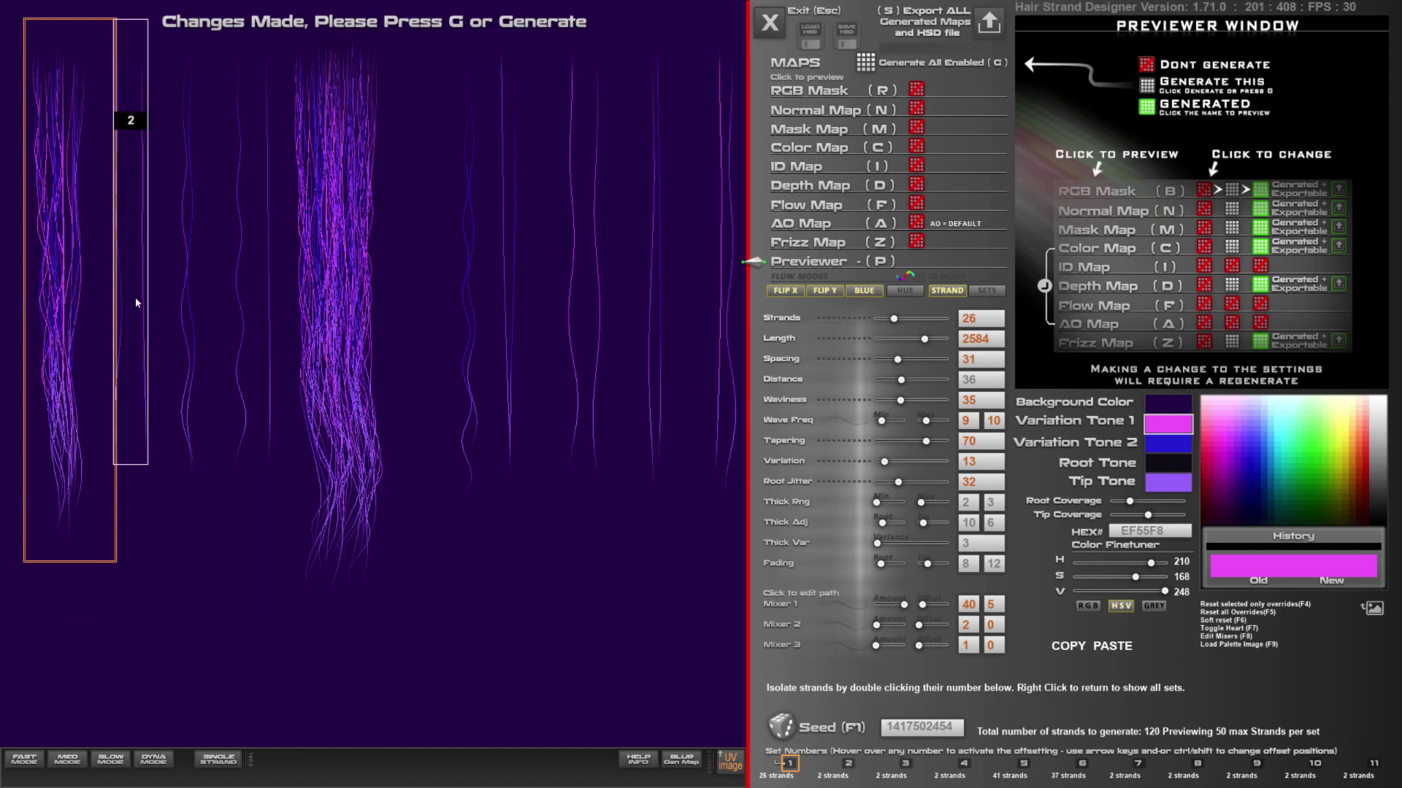
left_click_drag(66, 288, 344, 295)
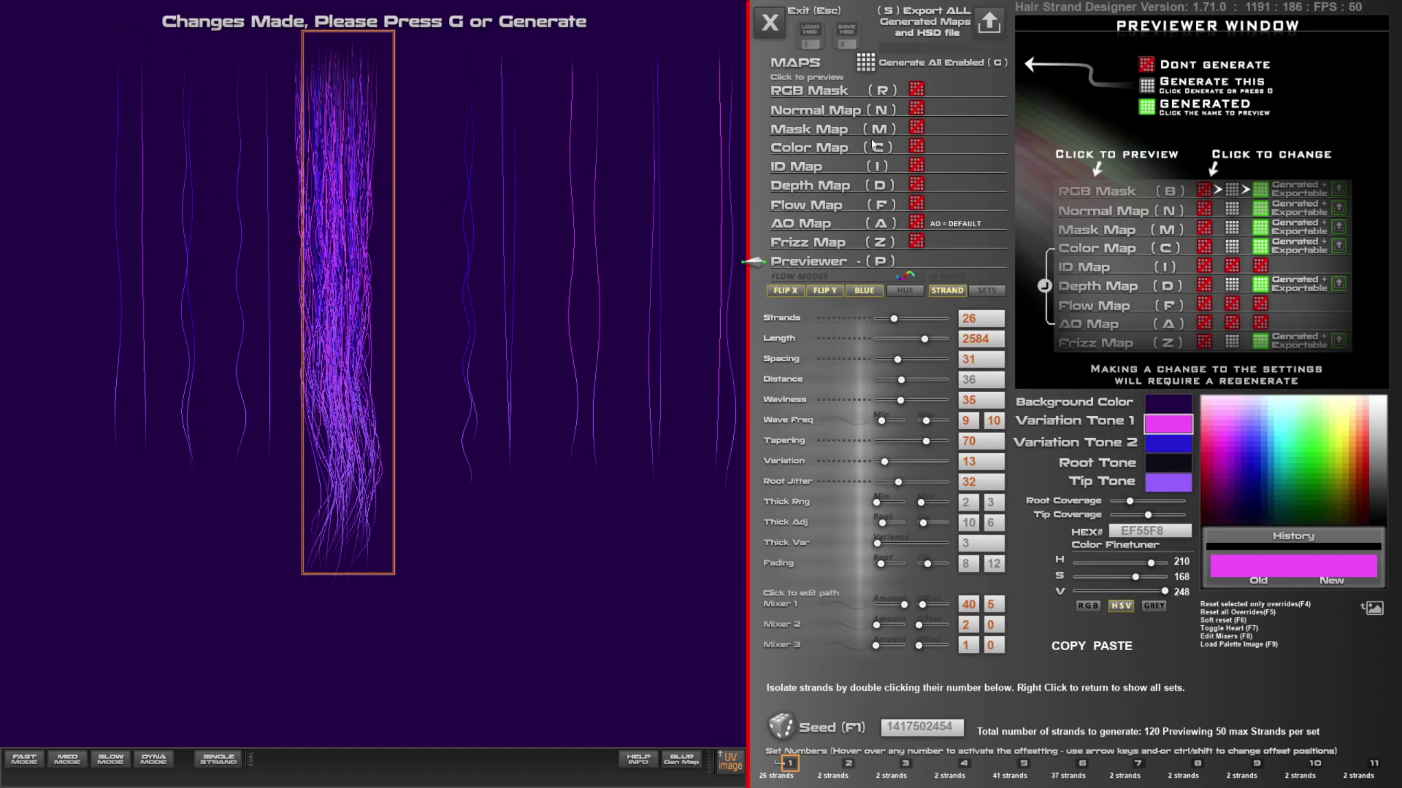
Enable the color, depth and AO maps with AO set to Wide, and generate all enabled maps
left_click(916, 148)
left_click(920, 185)
left_click(947, 226)
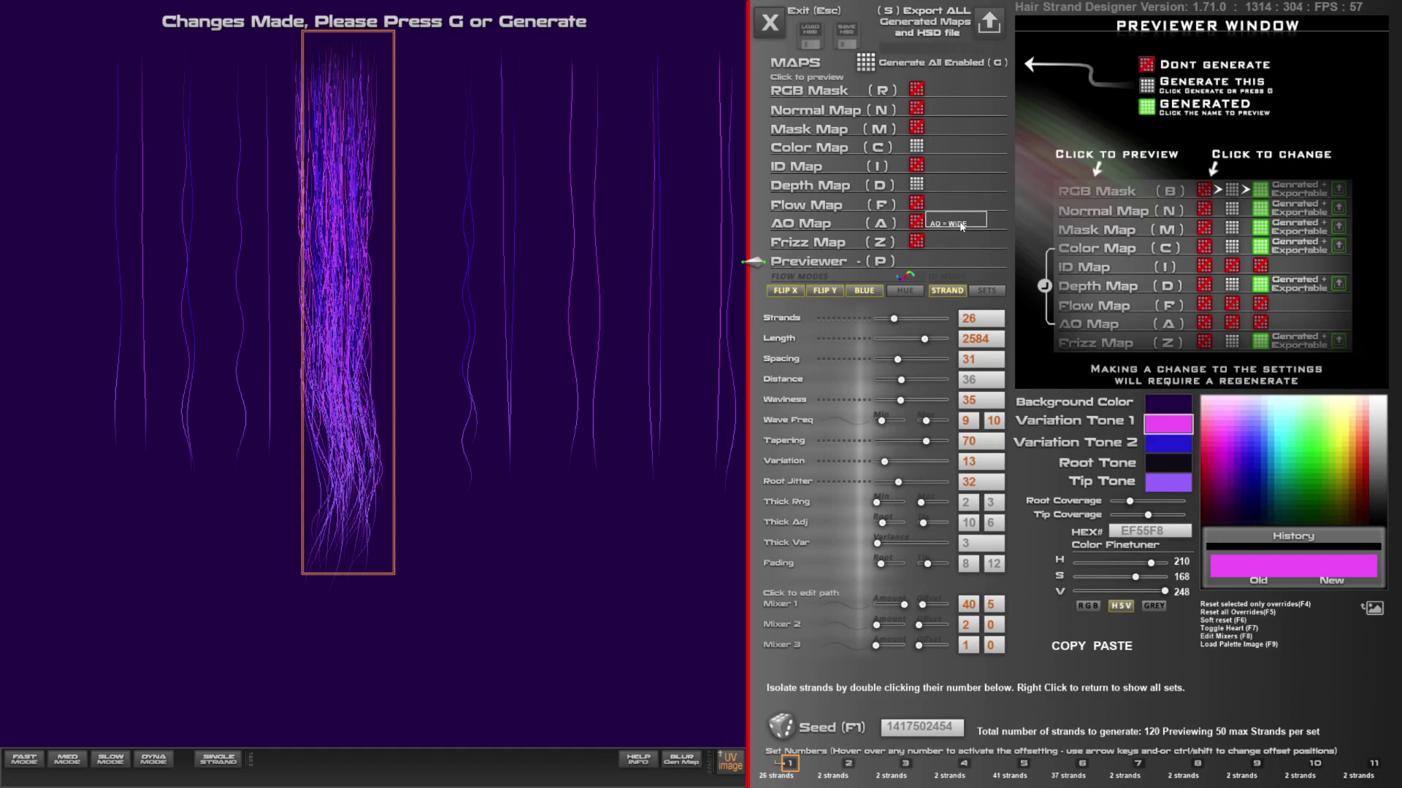
left_click(917, 225)
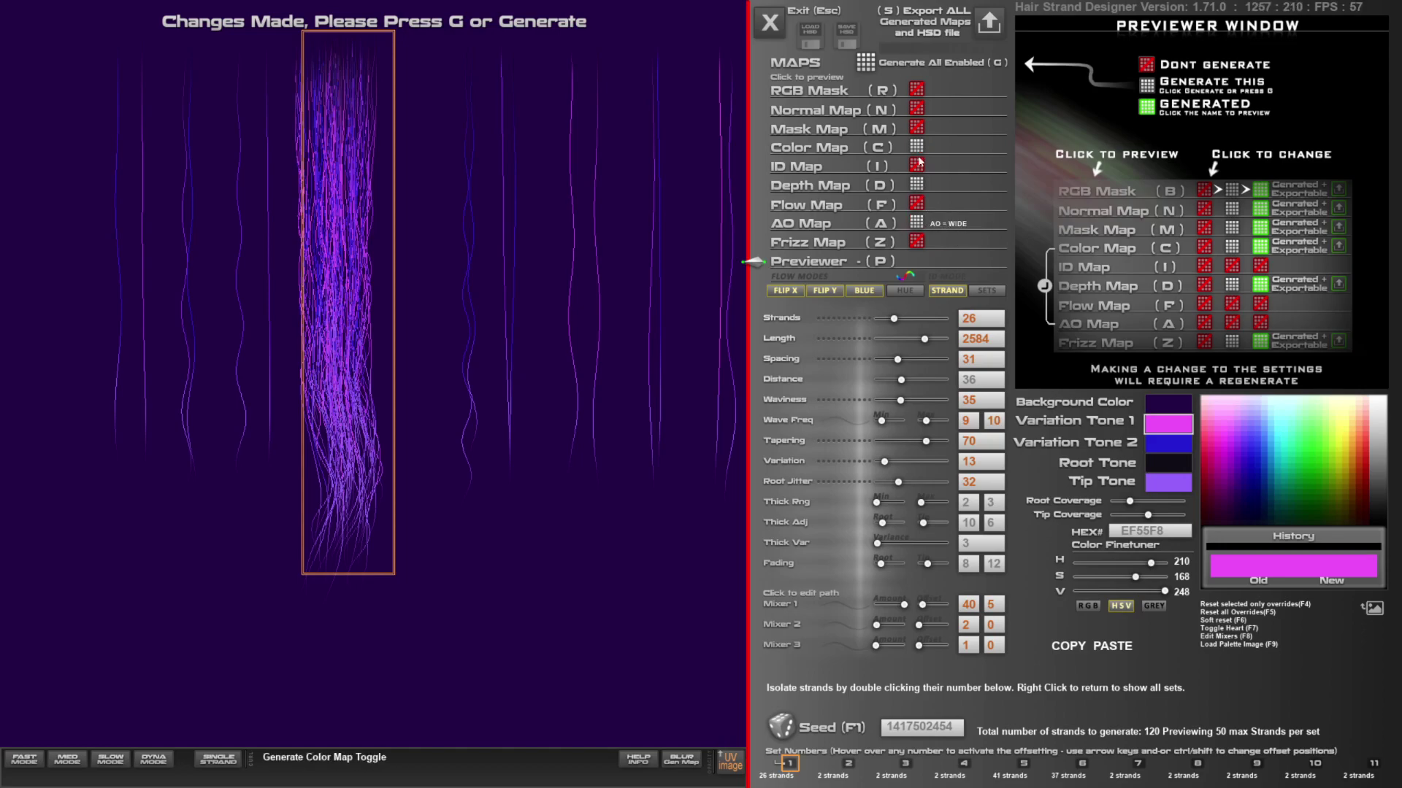
left_click(866, 63)
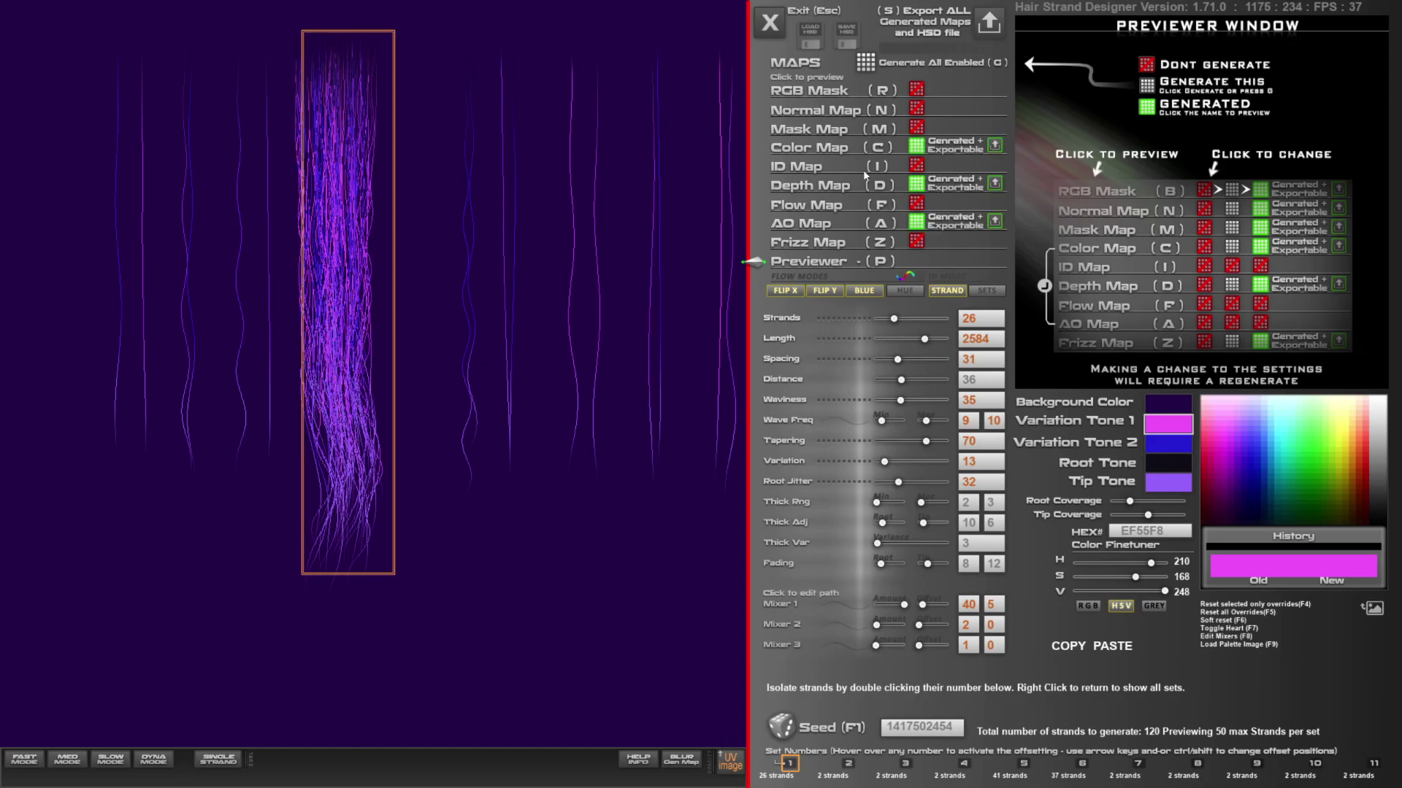
Preview the generated color, depth and AO maps one after another
left_click(815, 149)
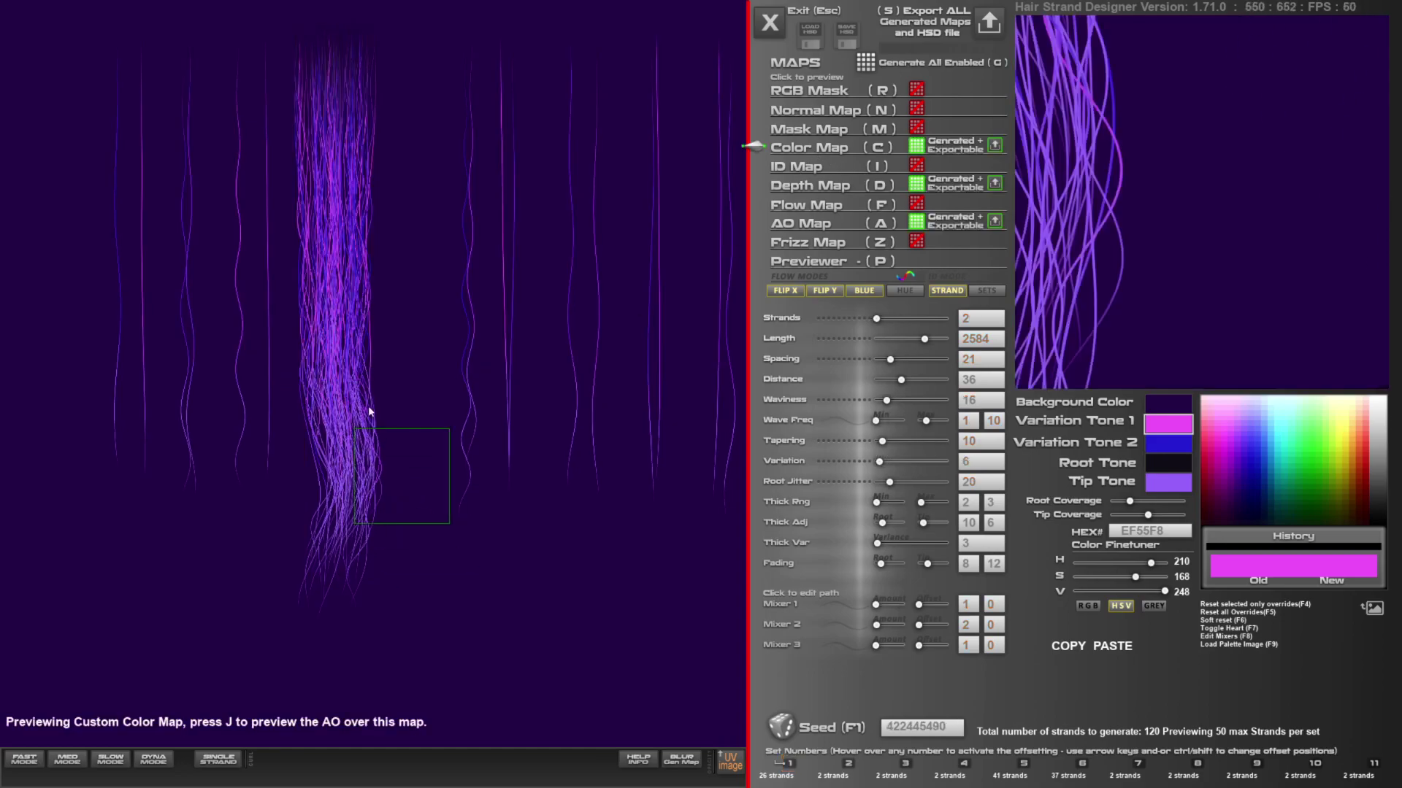
left_click(796, 191)
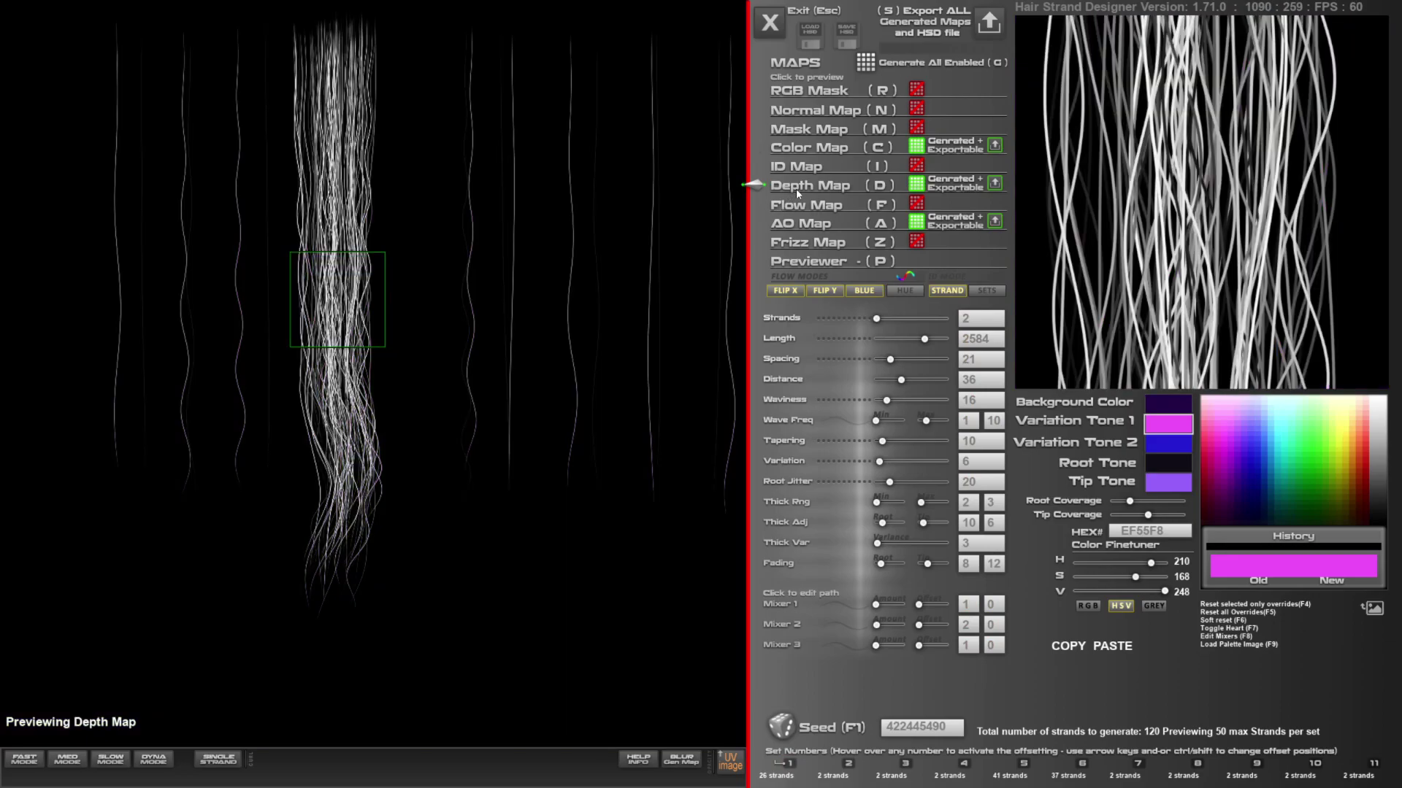
left_click(813, 228)
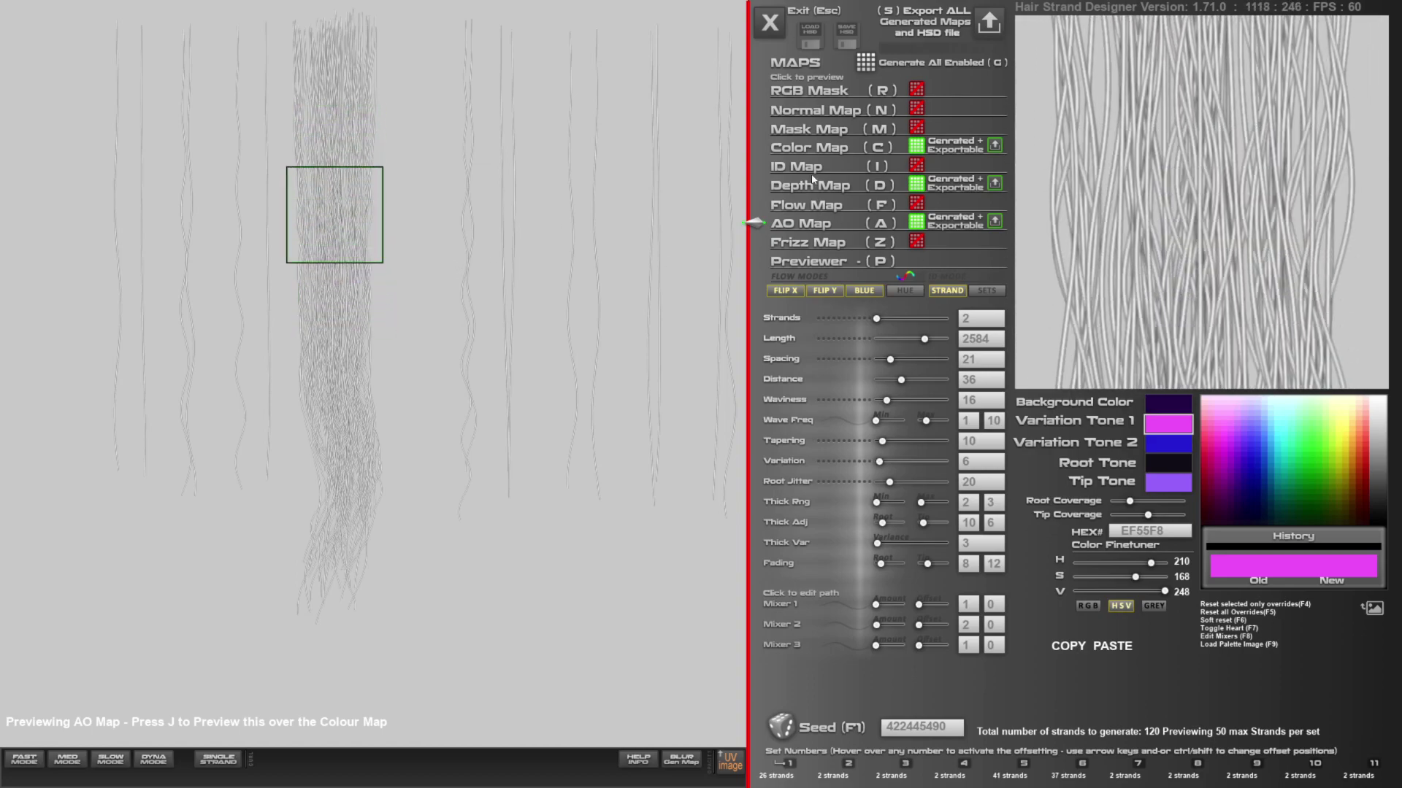
Preview the color map with the AO, AO+Depth and Depth overlays in turn, ending on AO+Depth
left_click(809, 152)
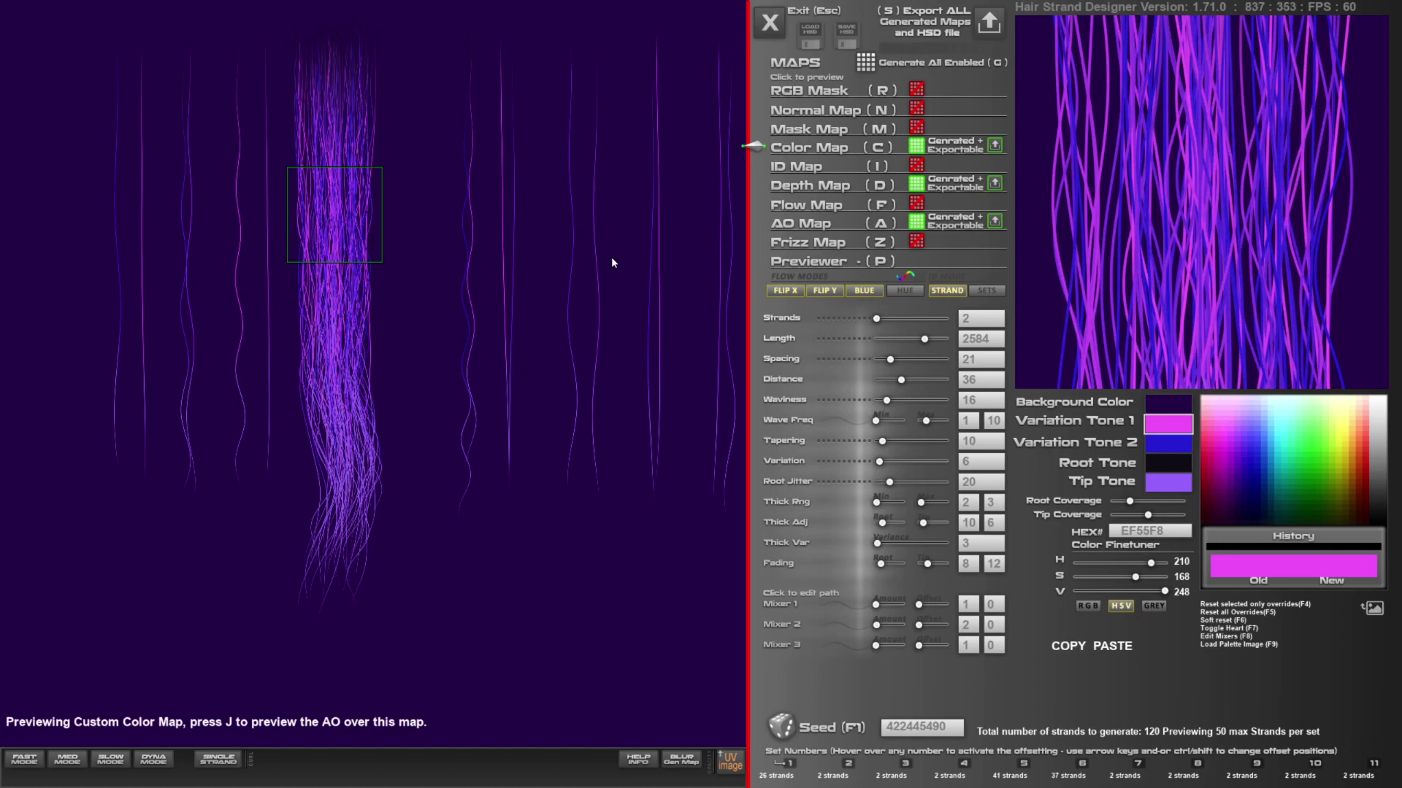
key("j")
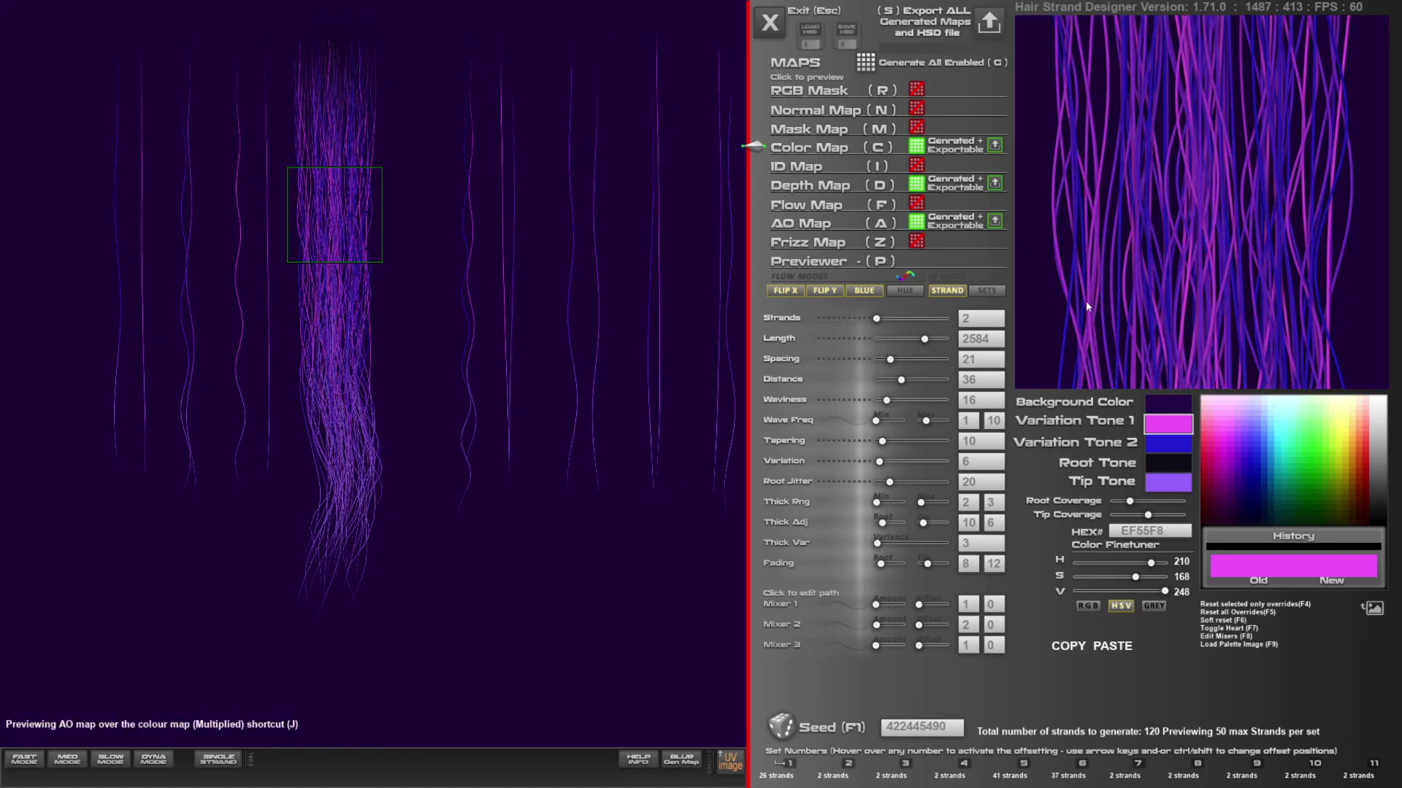
key("j")
key("k")
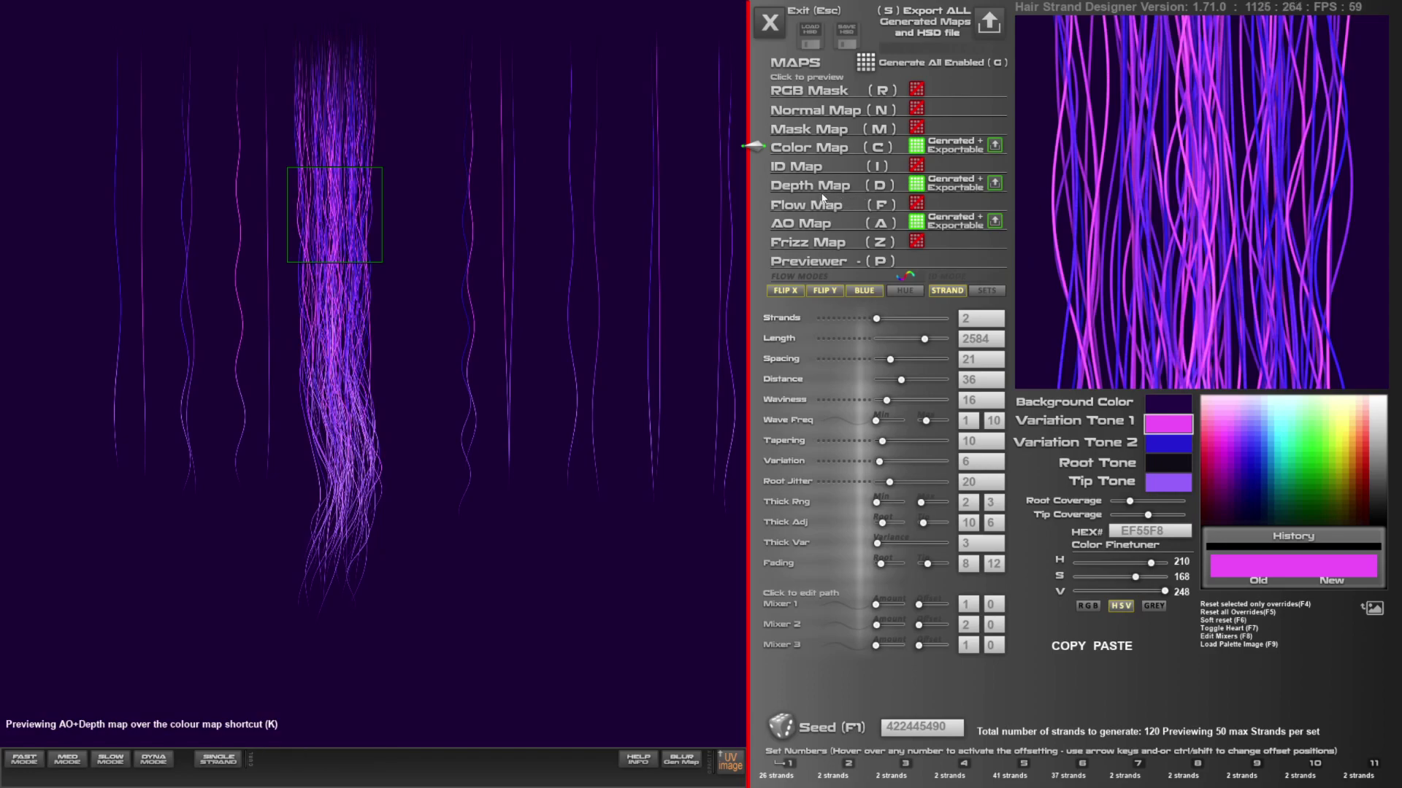
key("k")
key("h")
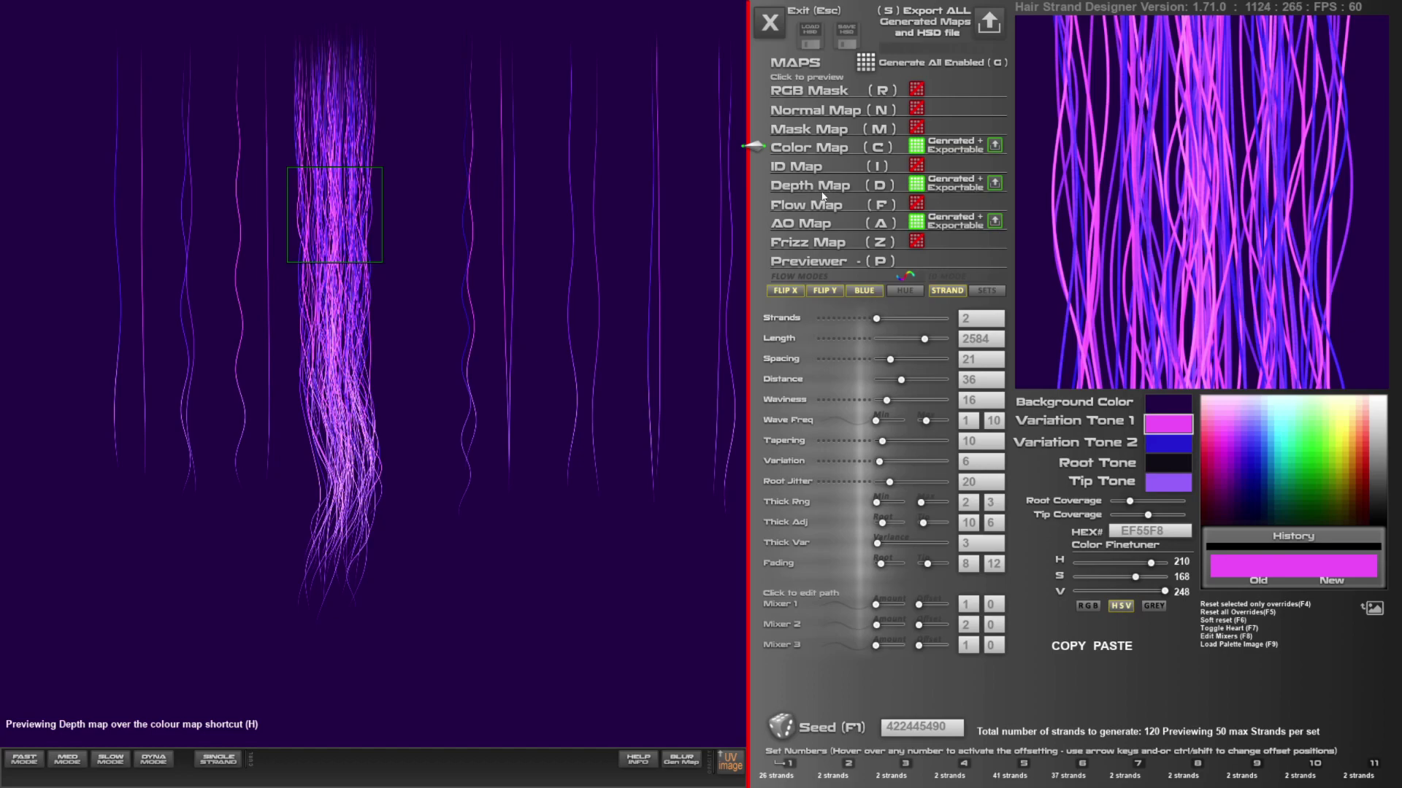
key("h")
key("k")
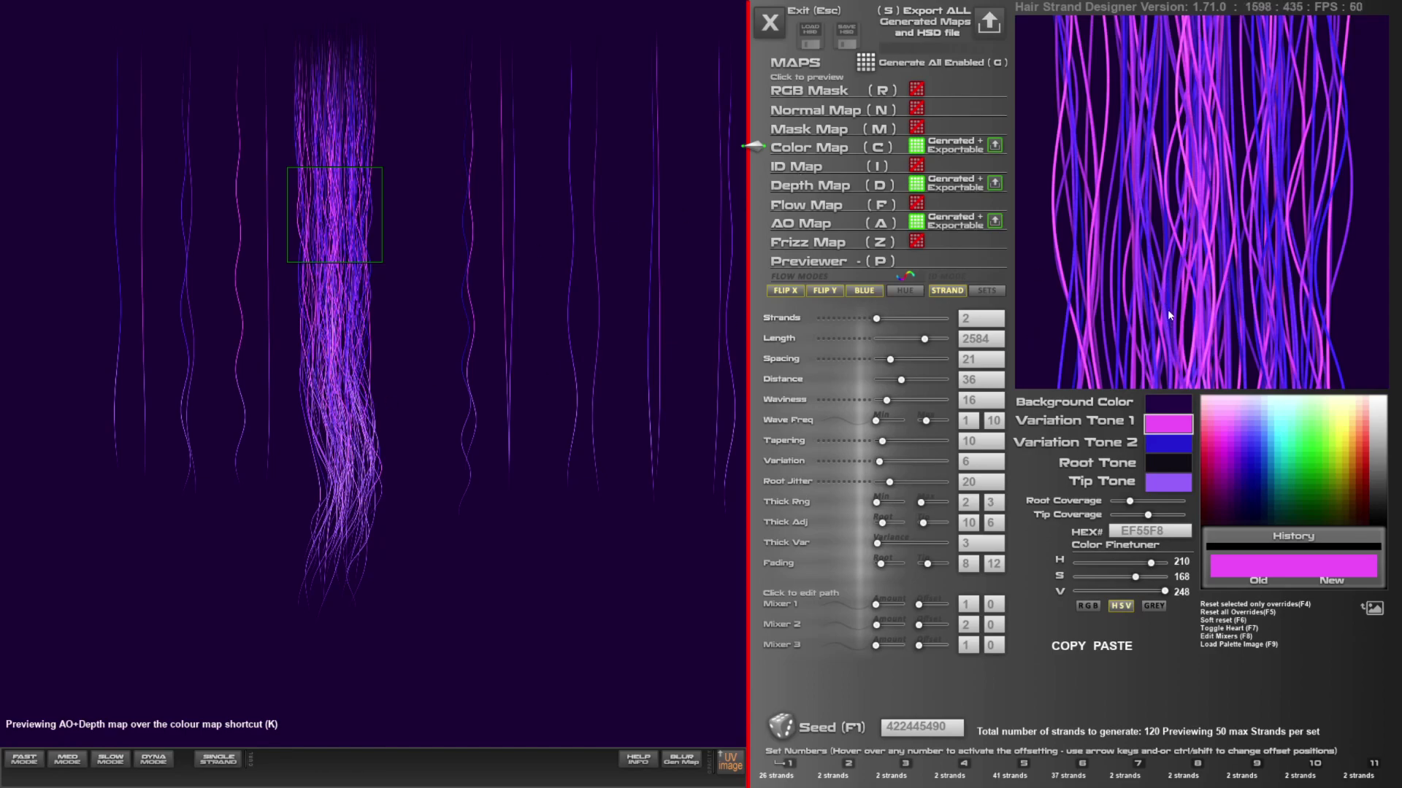
Switch between the AO, AO+Depth and Depth overlays to compare their shading, ending on Depth over the color map
key("j")
key("j")
key("h")
key("j")
key("j")
key("k")
key("k")
key("h")
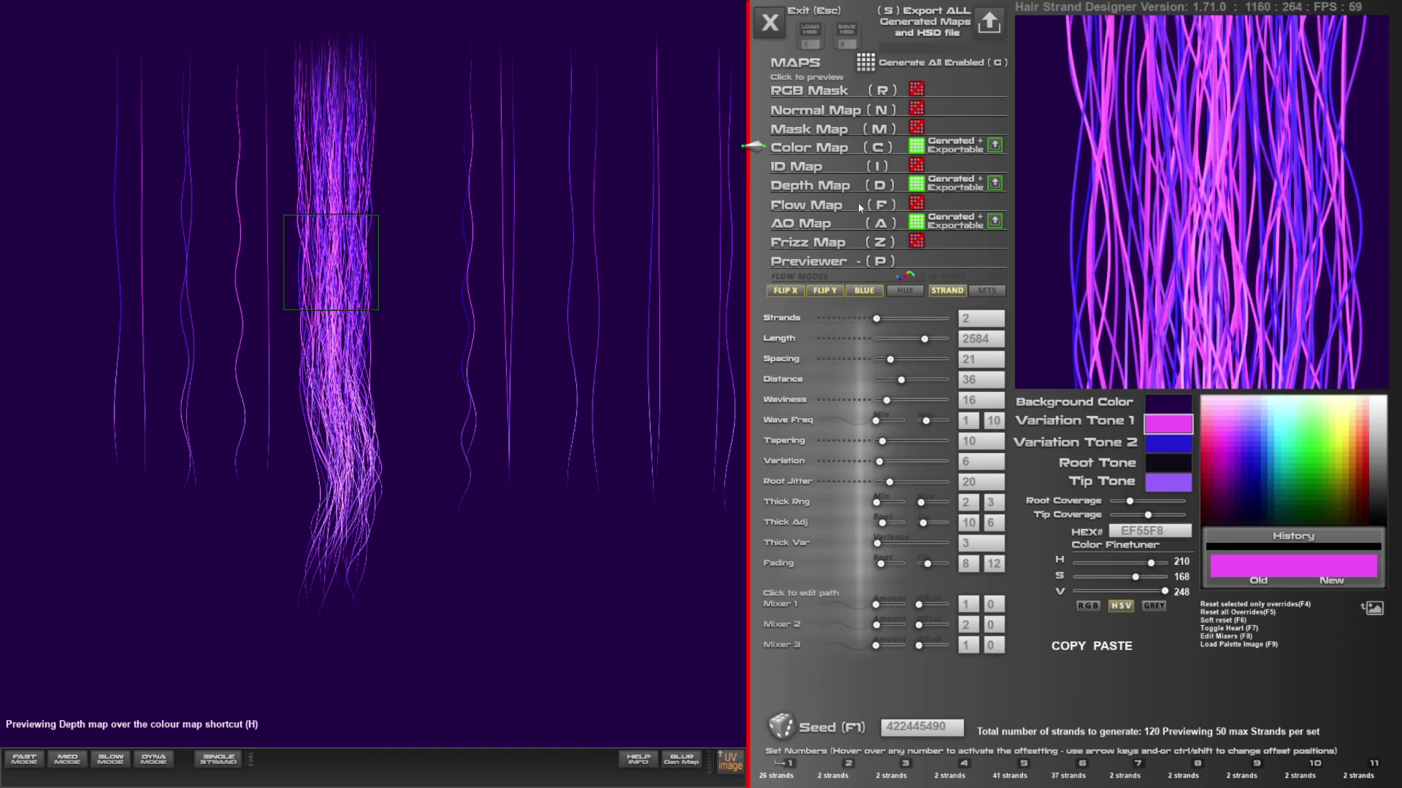
Examine the plain color map, depth map and AO map separately without overlays
key("c")
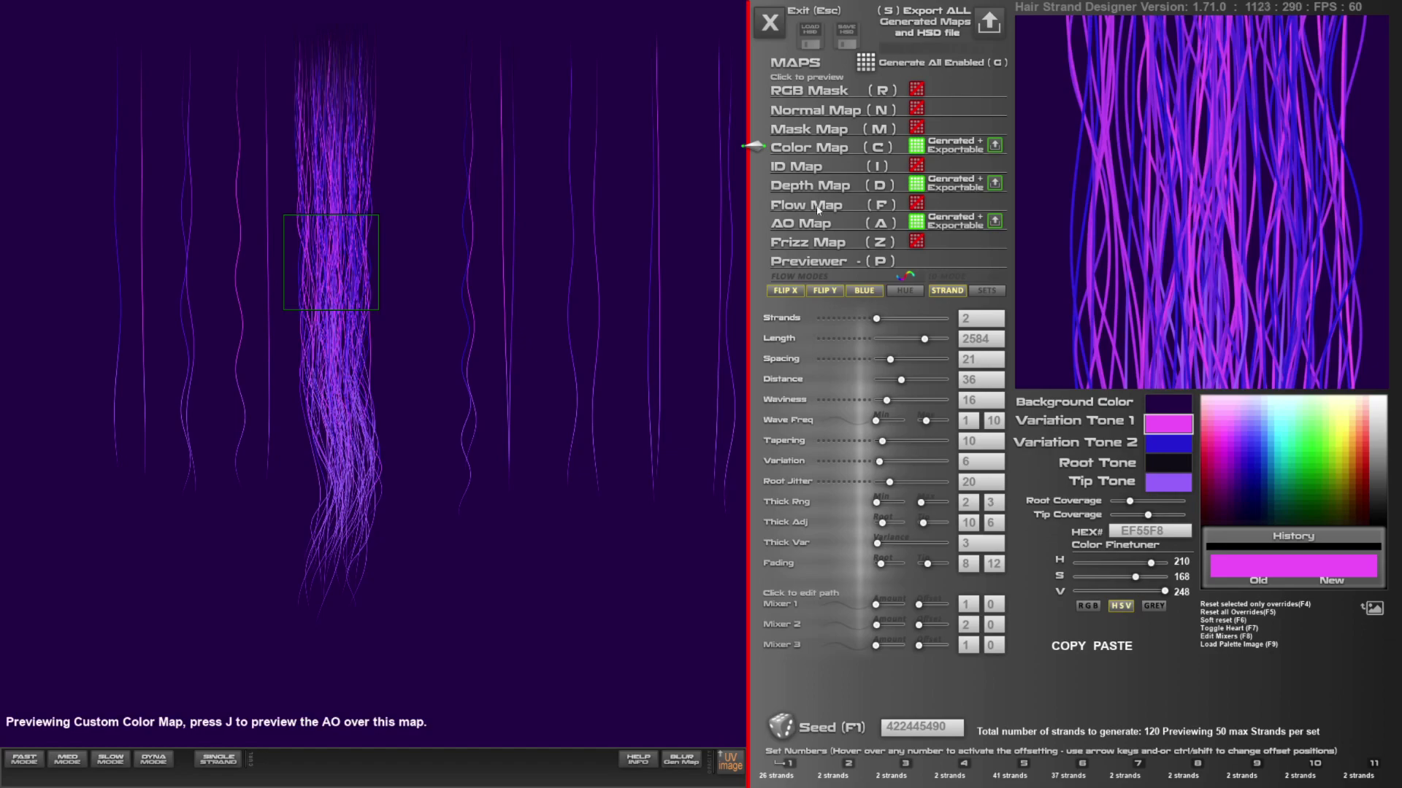
key("d")
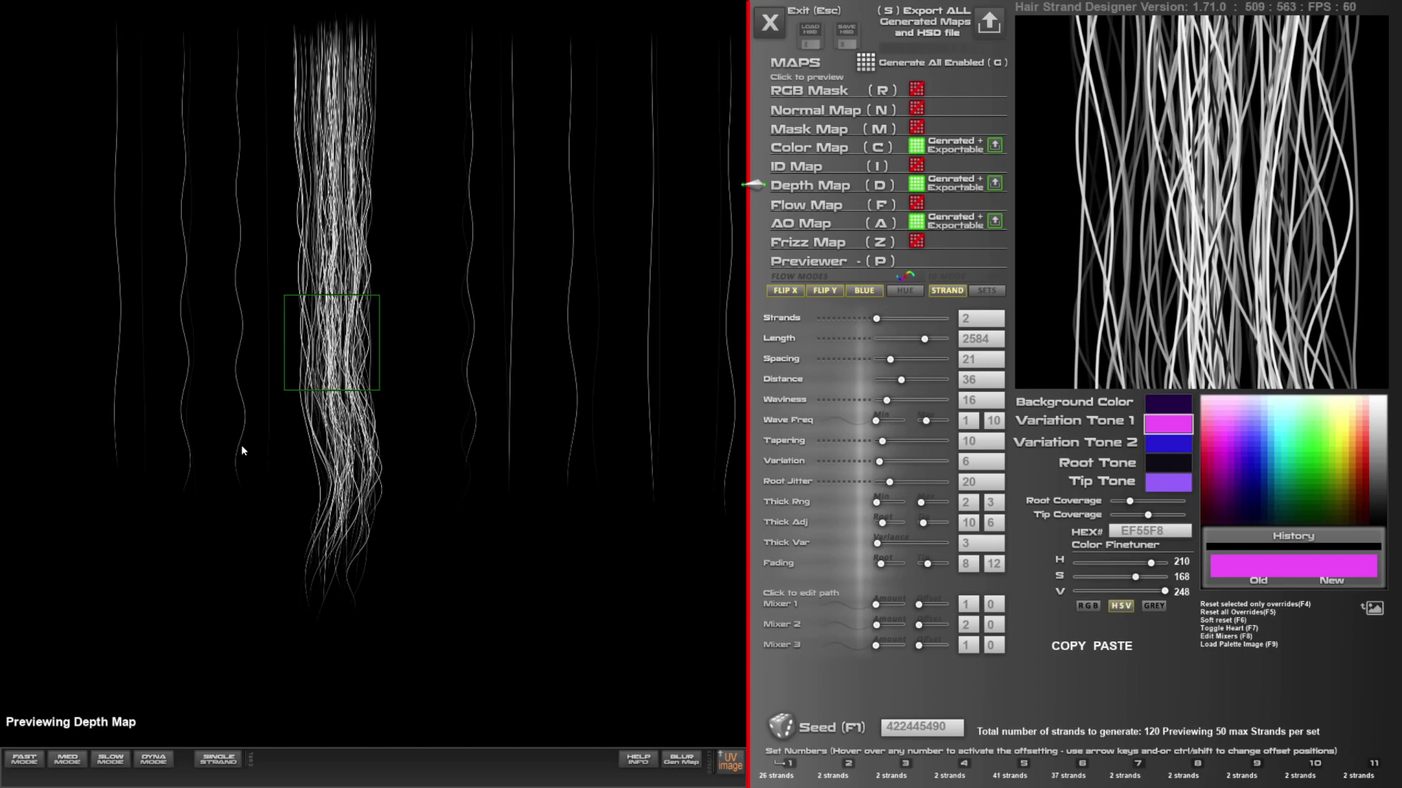
left_click(811, 152)
left_click(816, 187)
left_click(816, 227)
Toggle the depth overlay on the color map repeatedly to compare the strands with and without depth
left_click(817, 148)
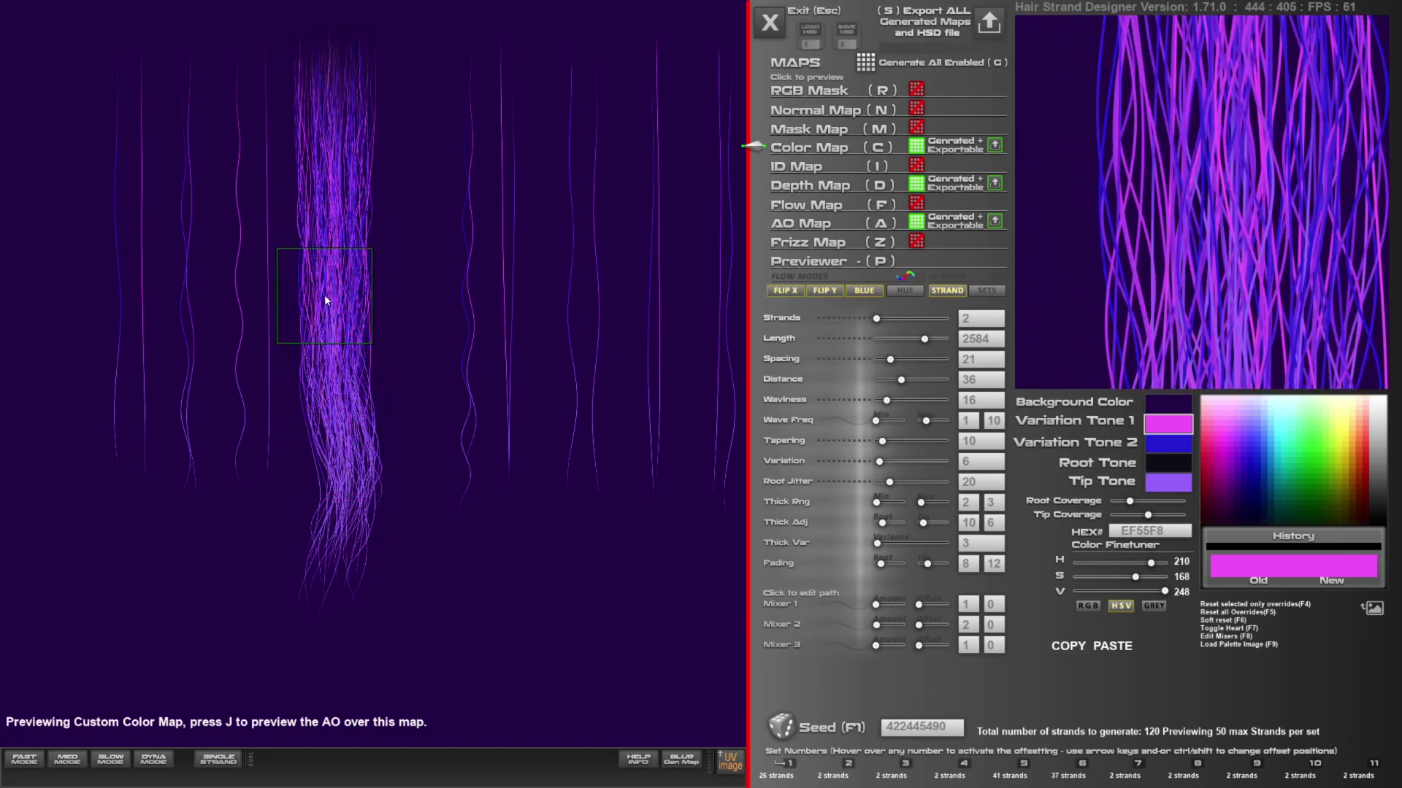
key("h")
key("h")
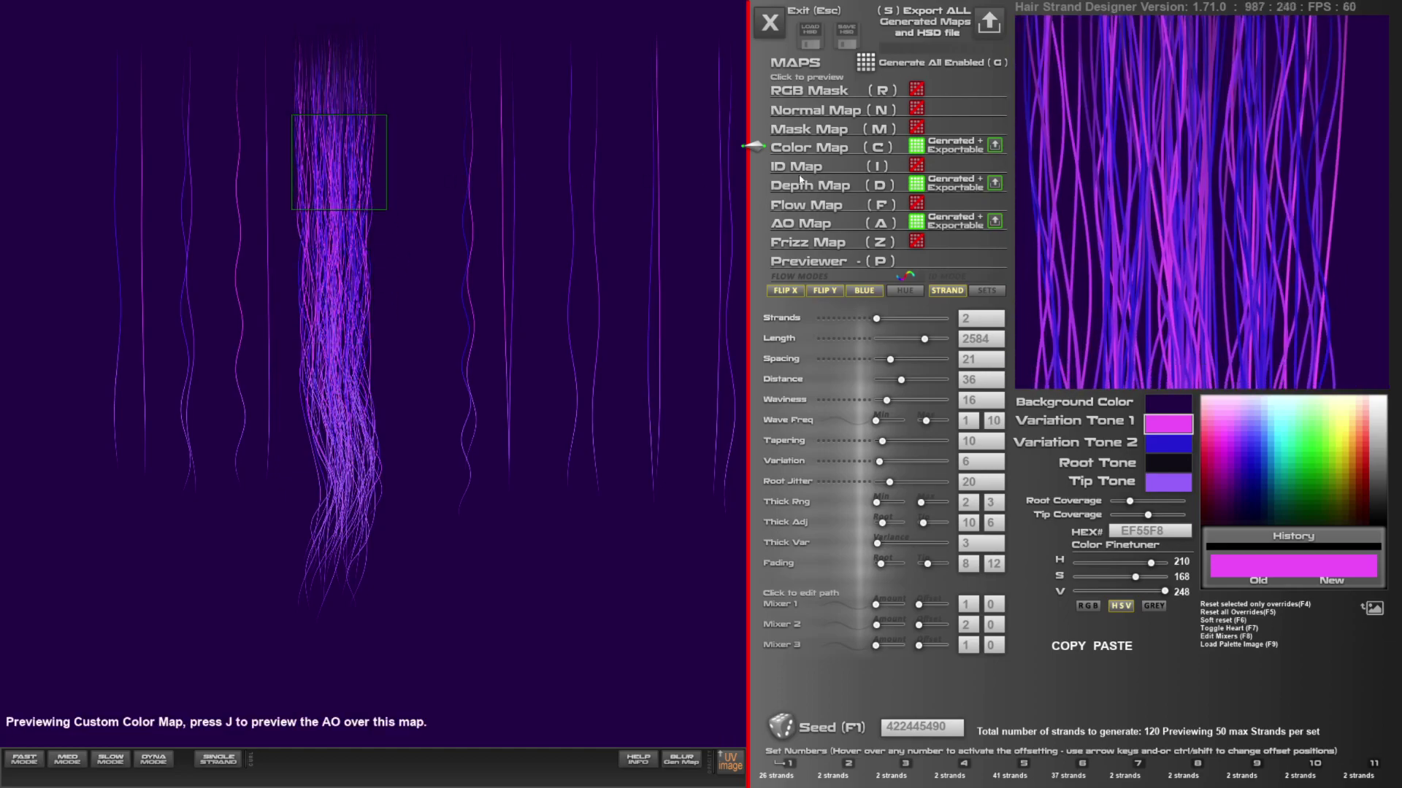
key("h")
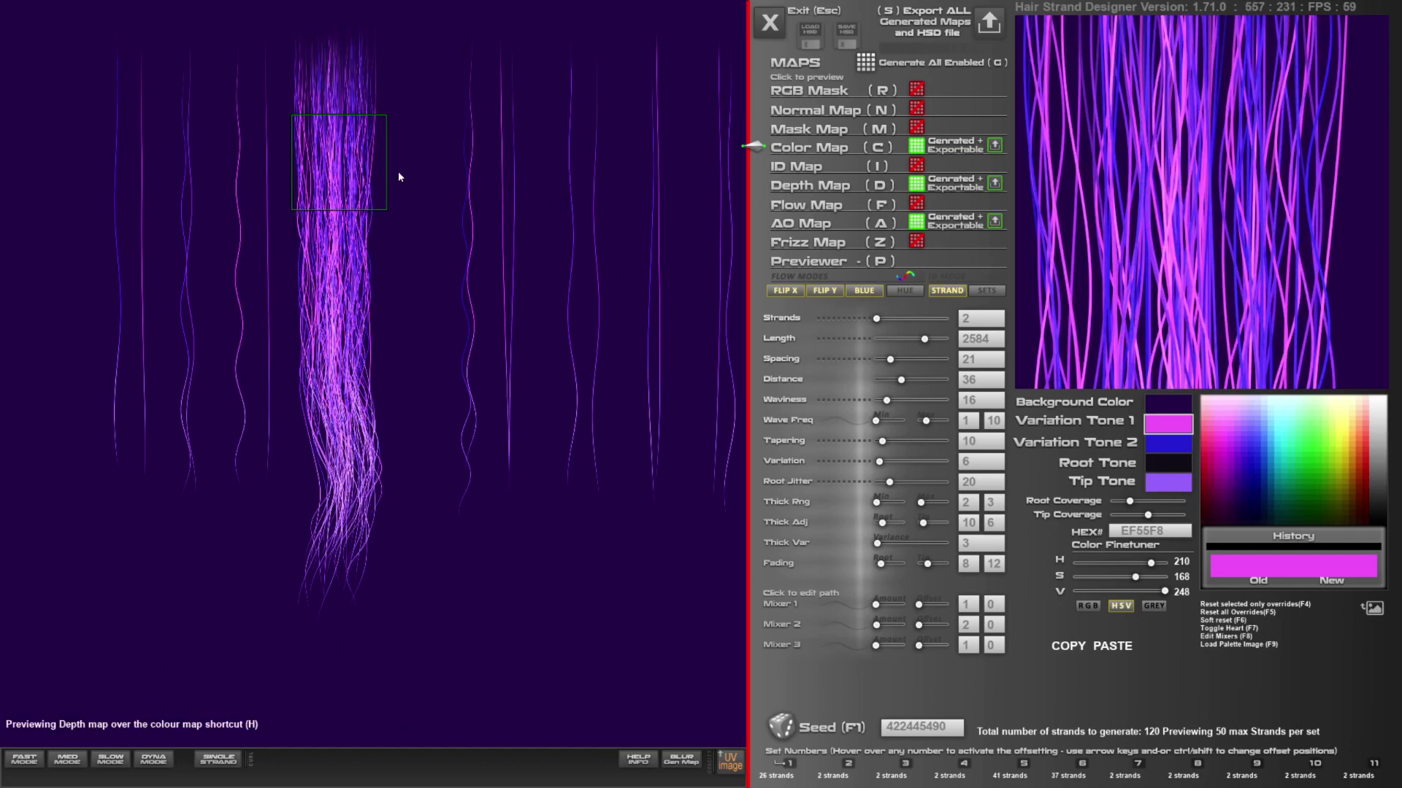
key("c")
key("h")
key("h")
key("h")
key("h")
key("h")
key("h")
key("h")
key("h")
key("h")
key("h")
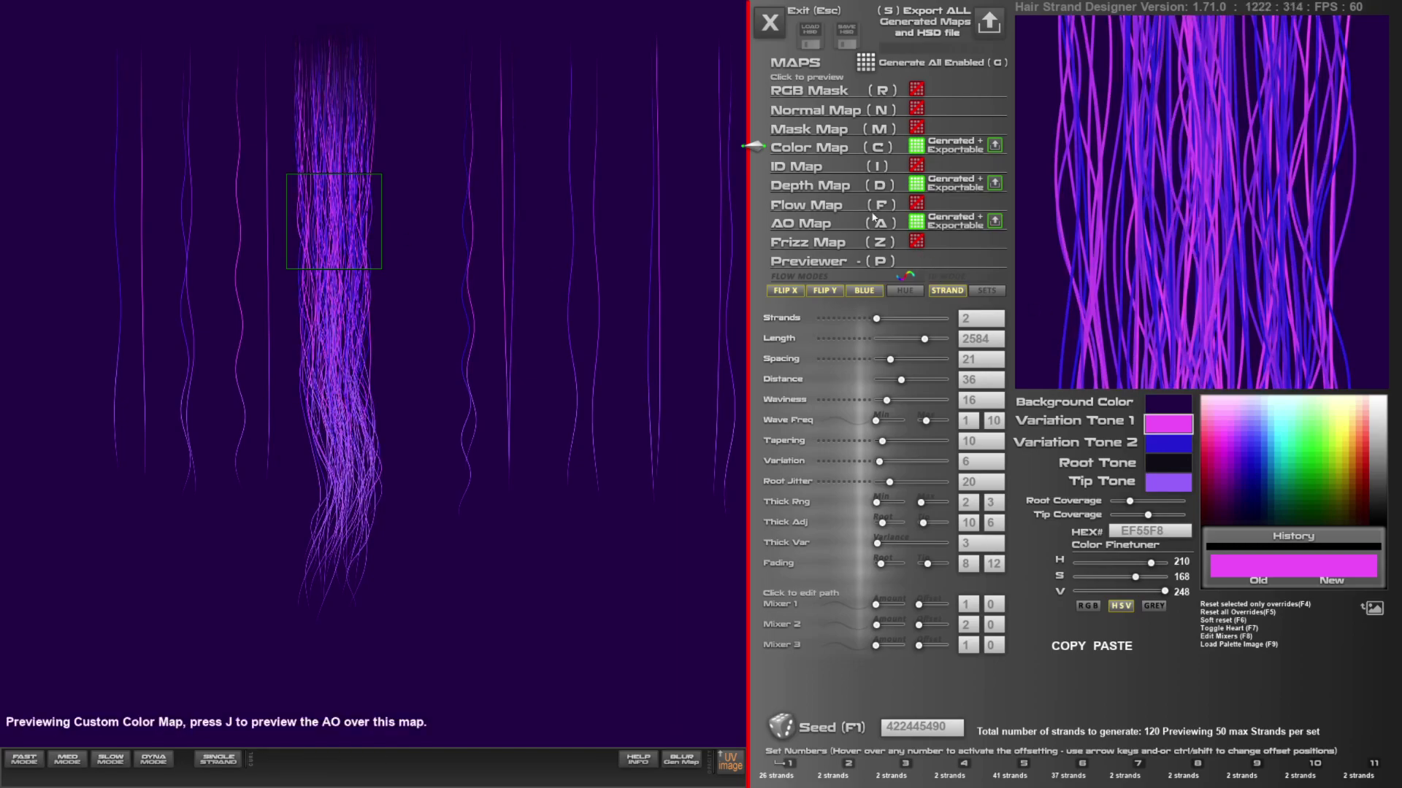
Inspect the depth map, and compare the AO and AO+Depth overlays with the plain color map
left_click(818, 186)
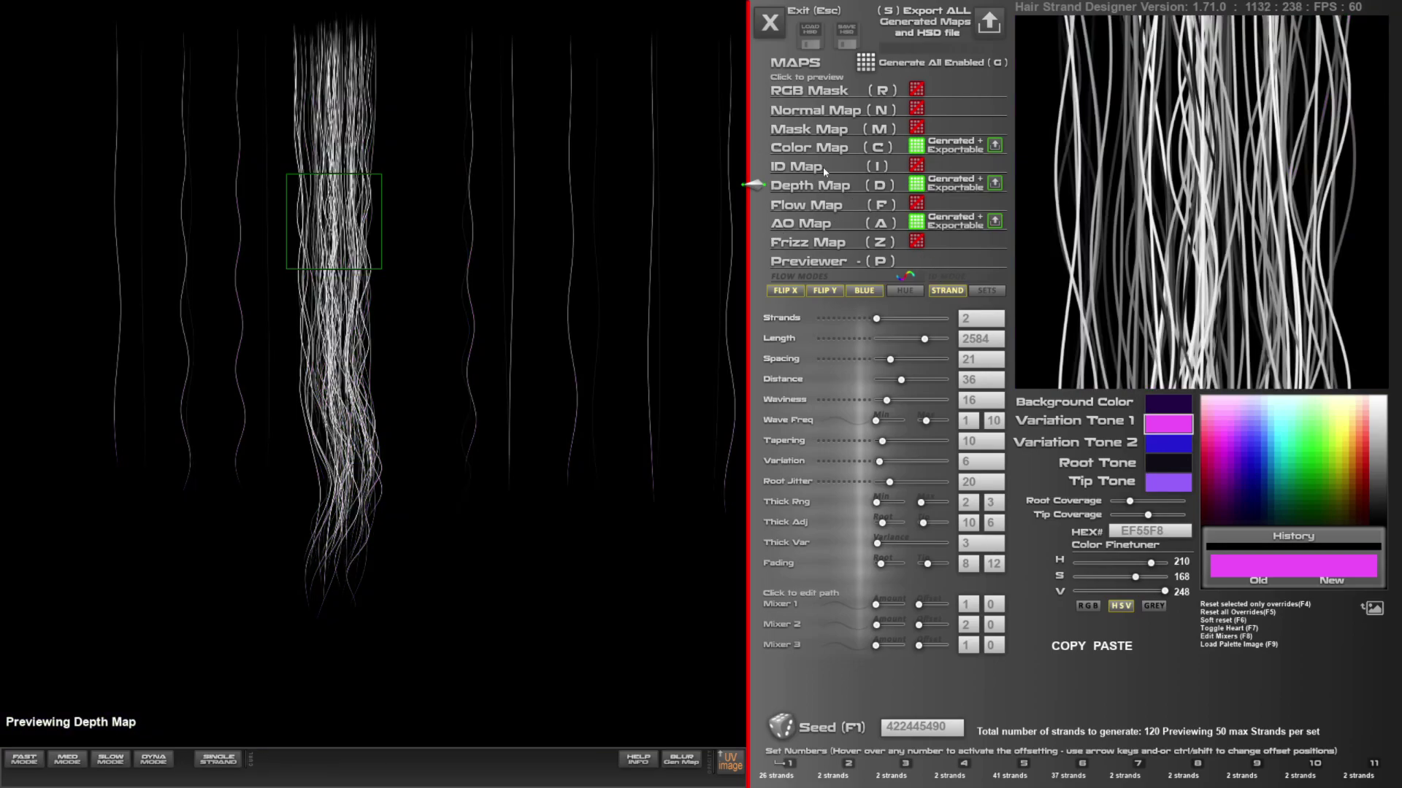
left_click(812, 147)
key("j")
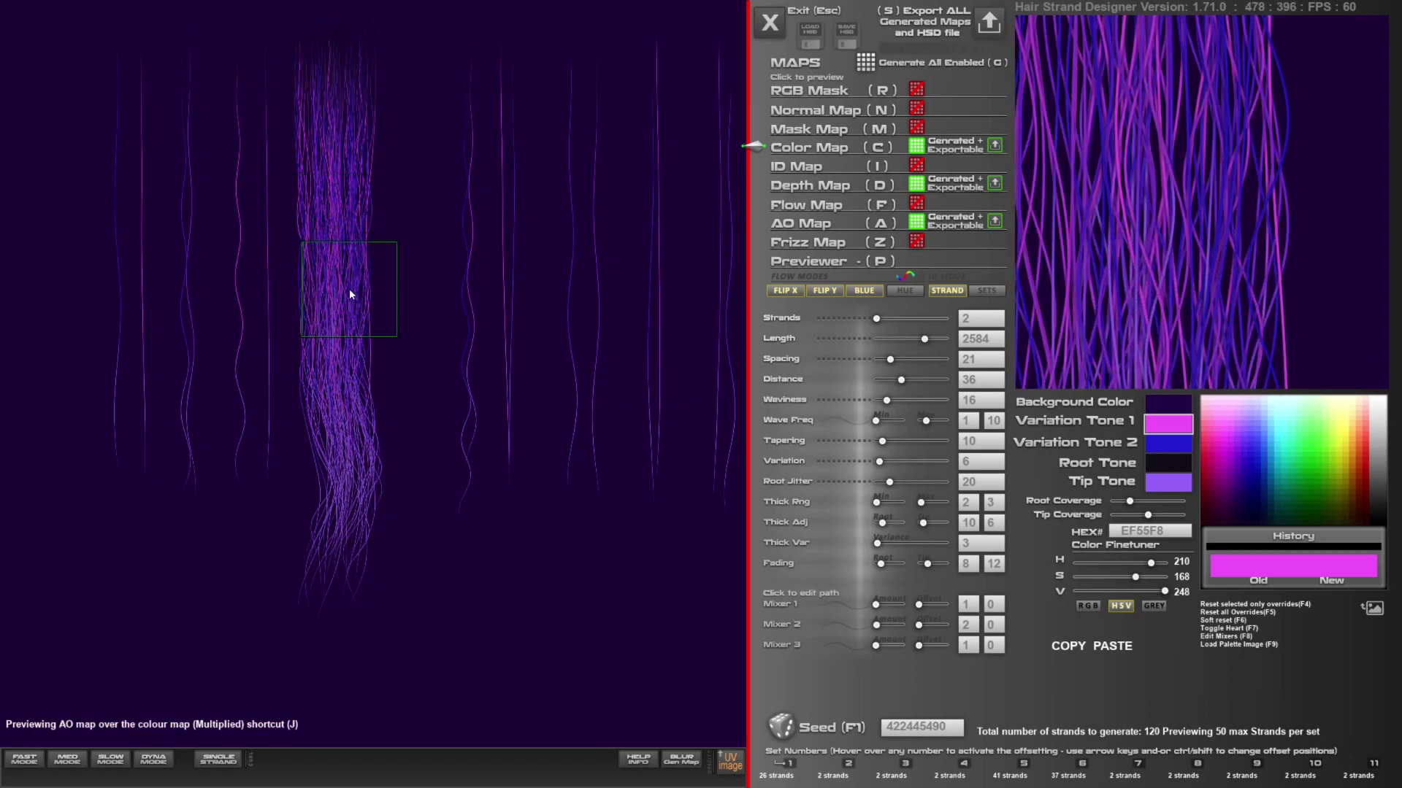
key("j")
key("k")
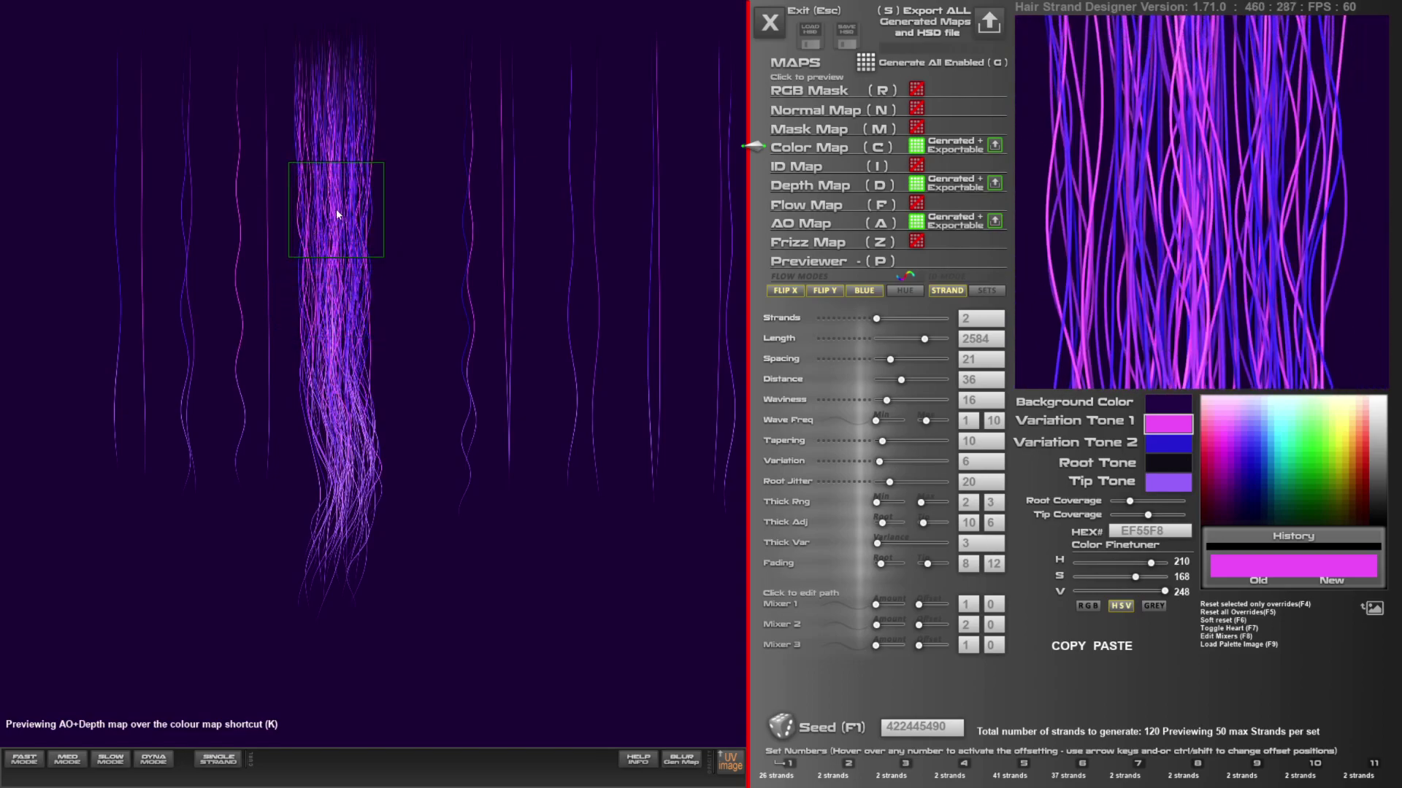
key("k")
key("k")
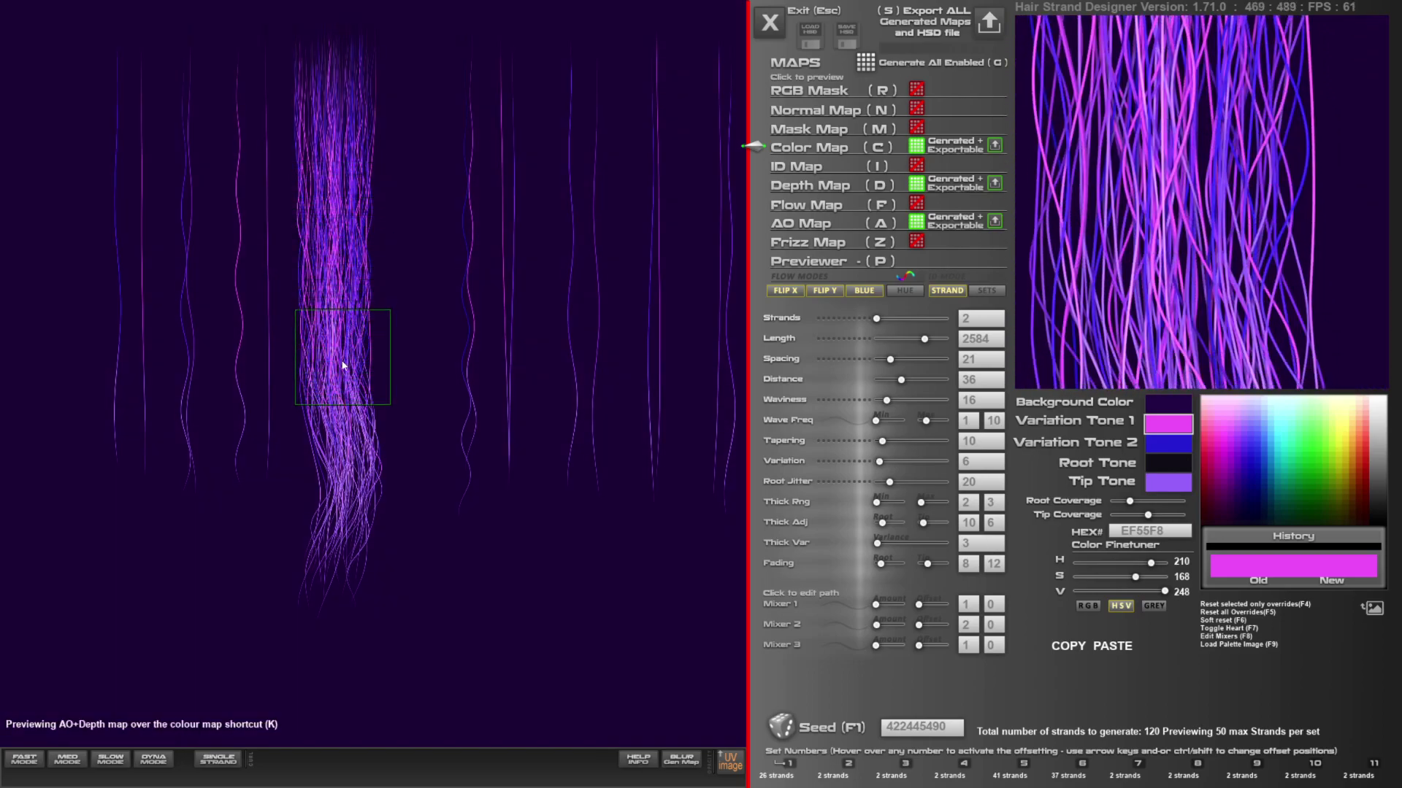
key("k")
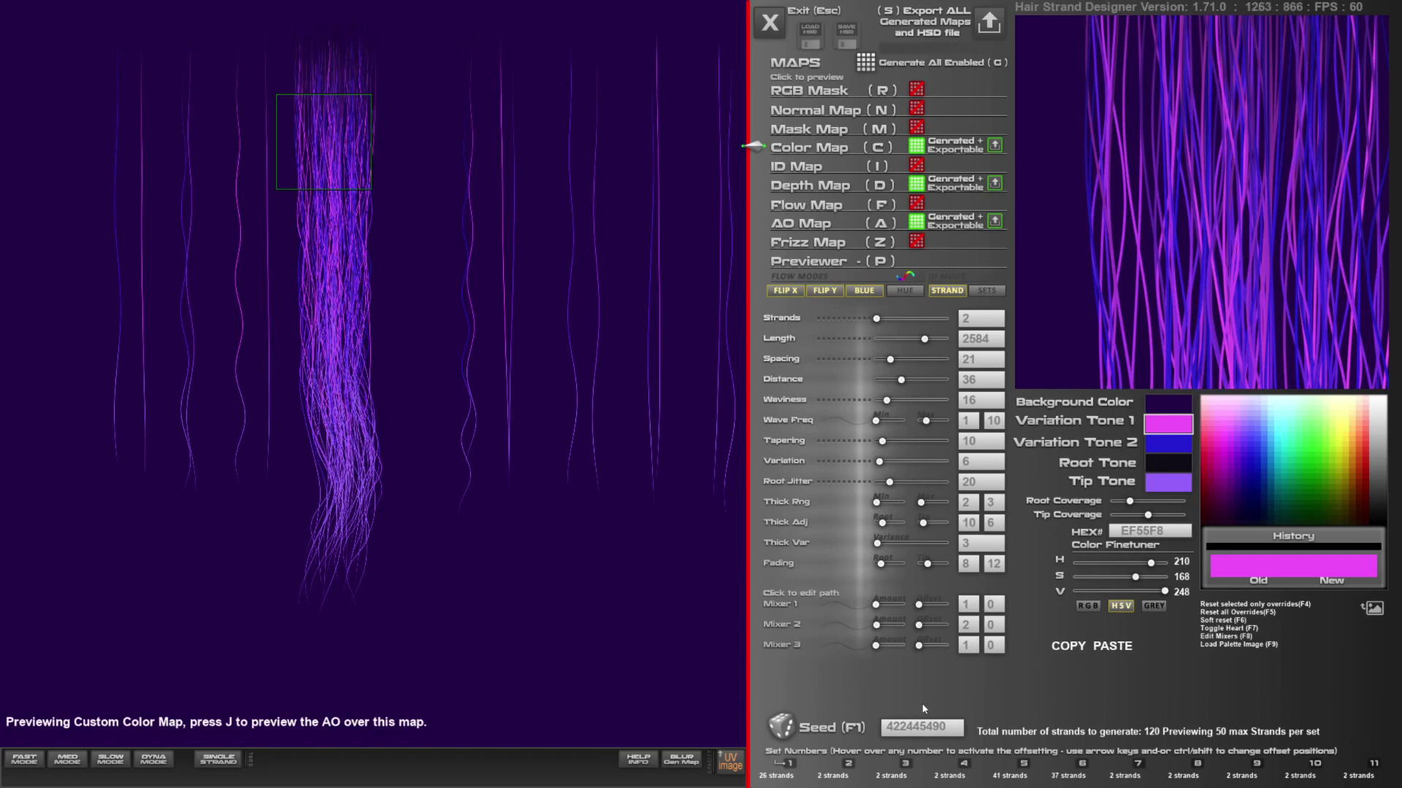
Leave the color map preview and return to the Previewer showing the strand sets
key("p")
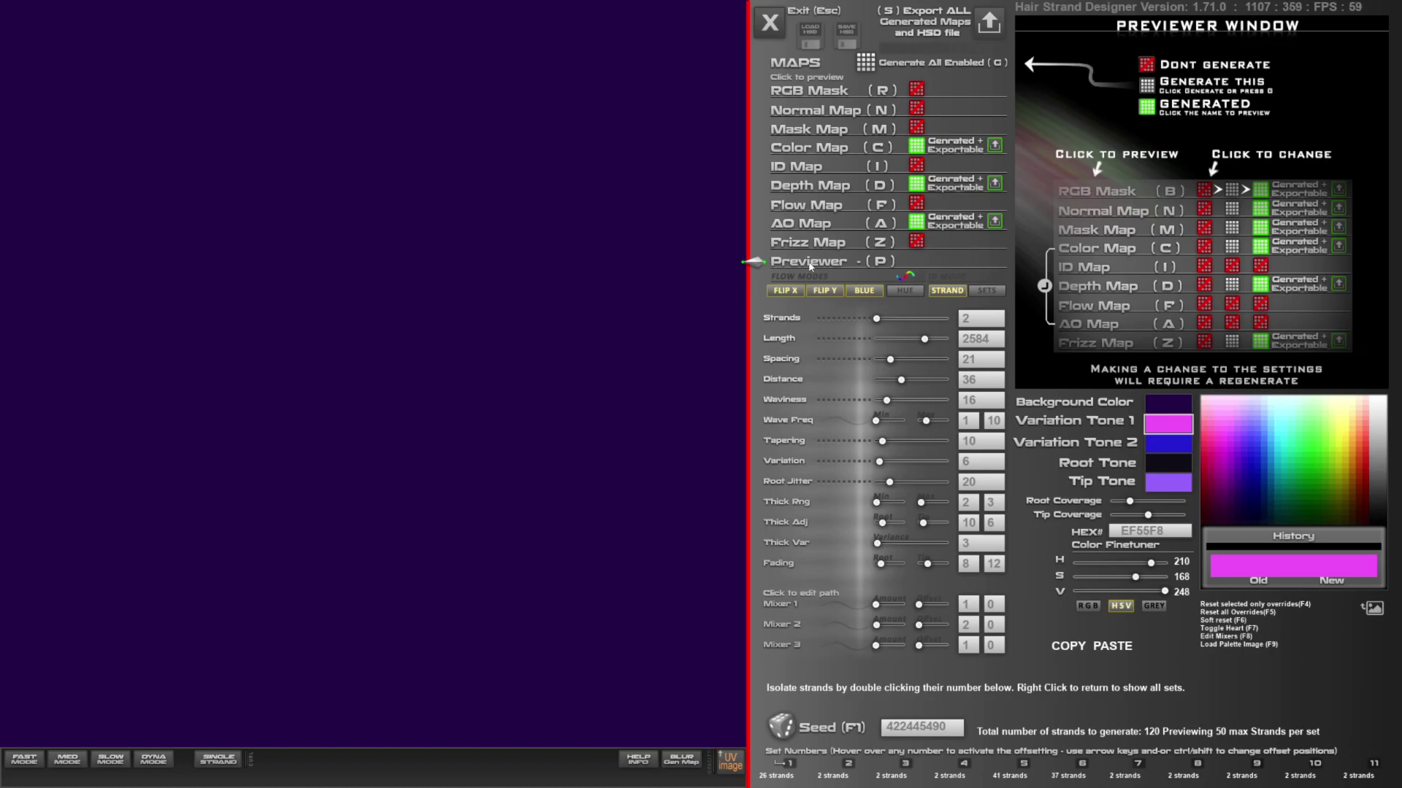
left_click(812, 226)
left_click(815, 266)
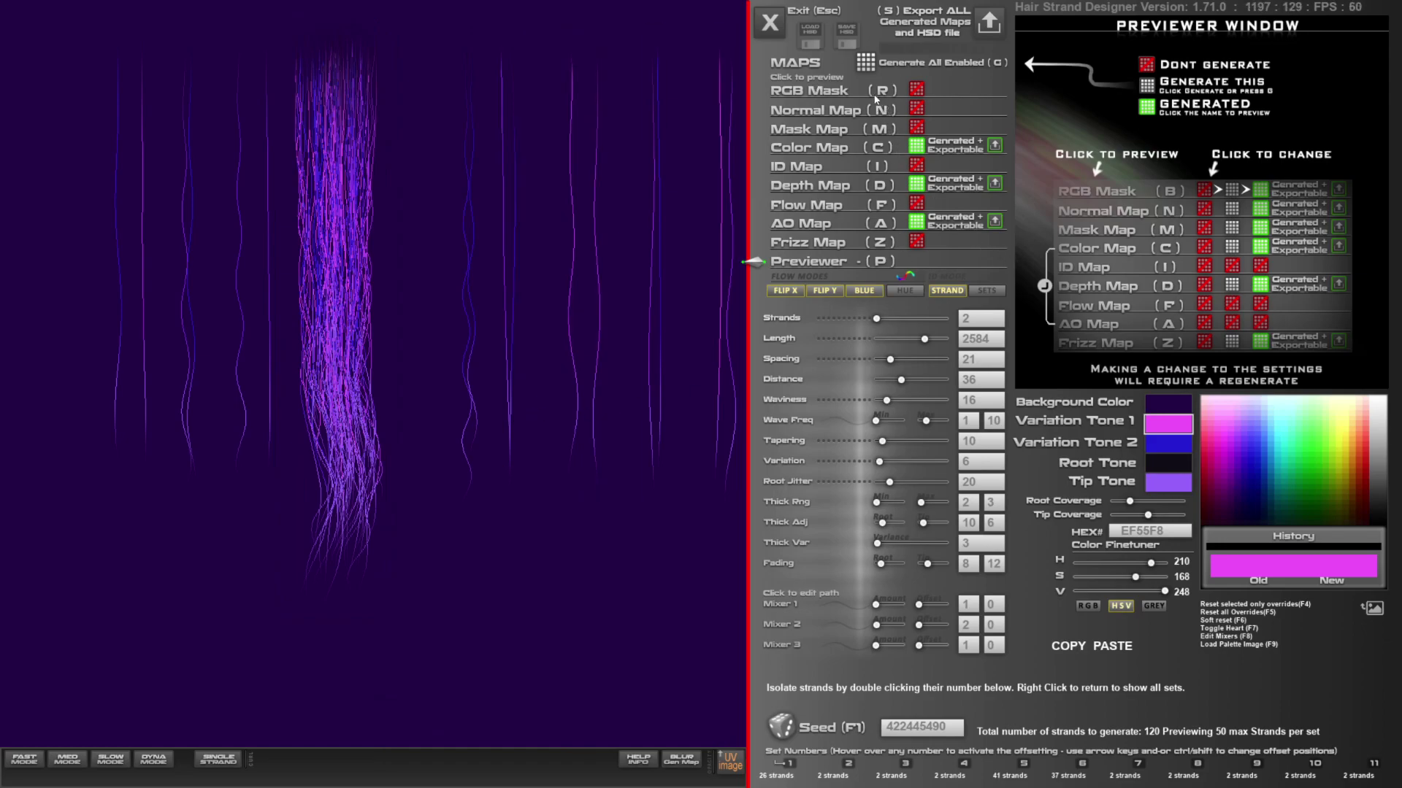
Save the hair strand project to the Desktop as an HSD_Project file named HSD_
left_click(844, 40)
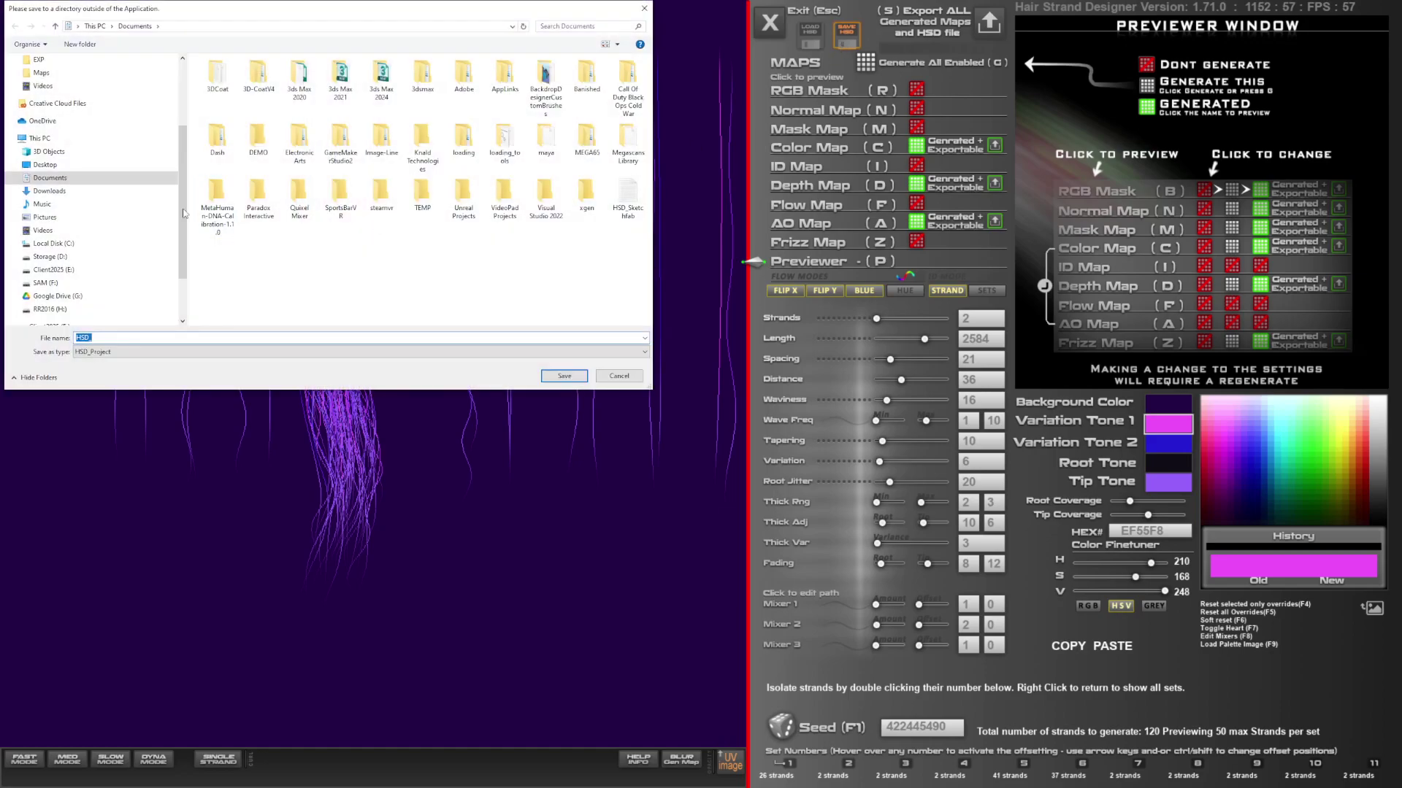
scroll(57, 102, "up", 3)
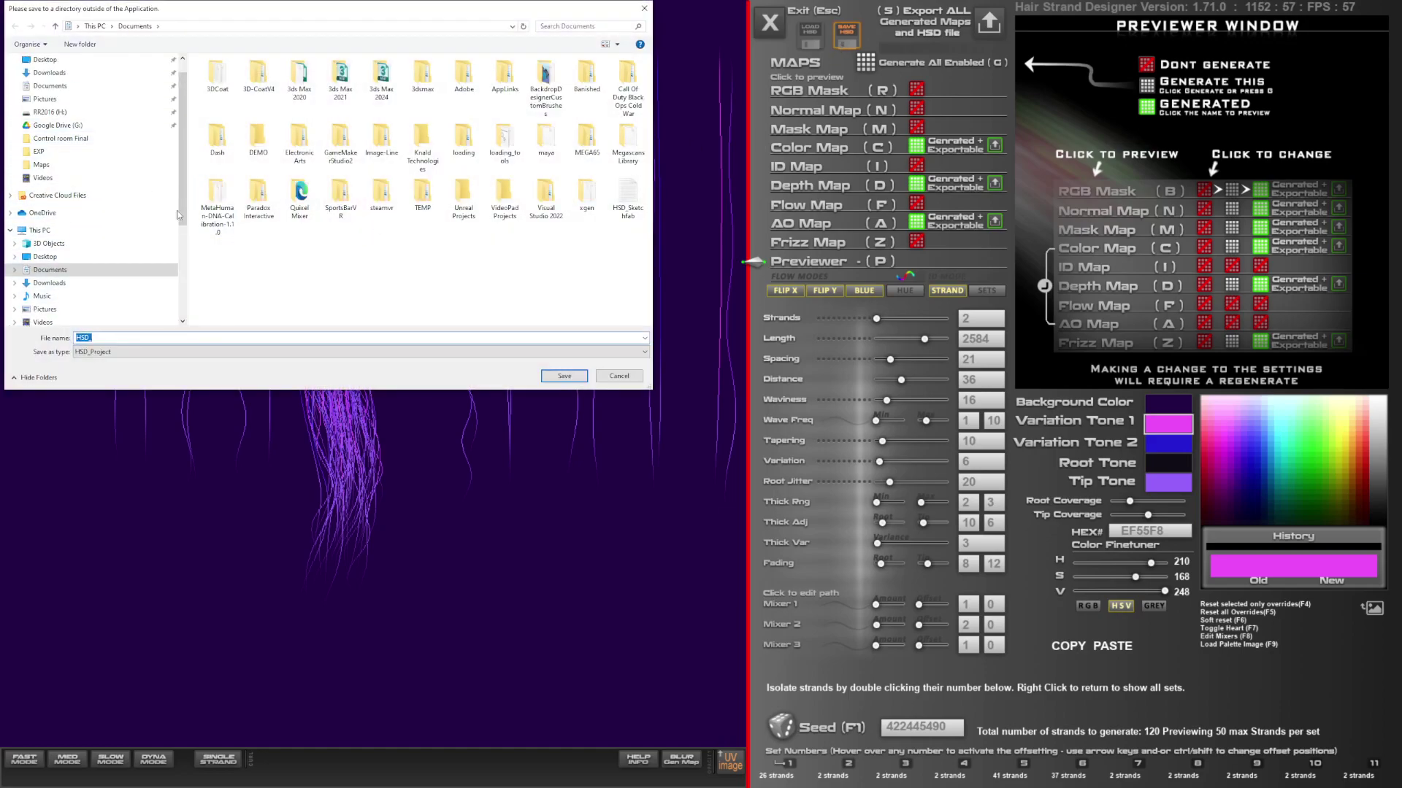
left_click(49, 61)
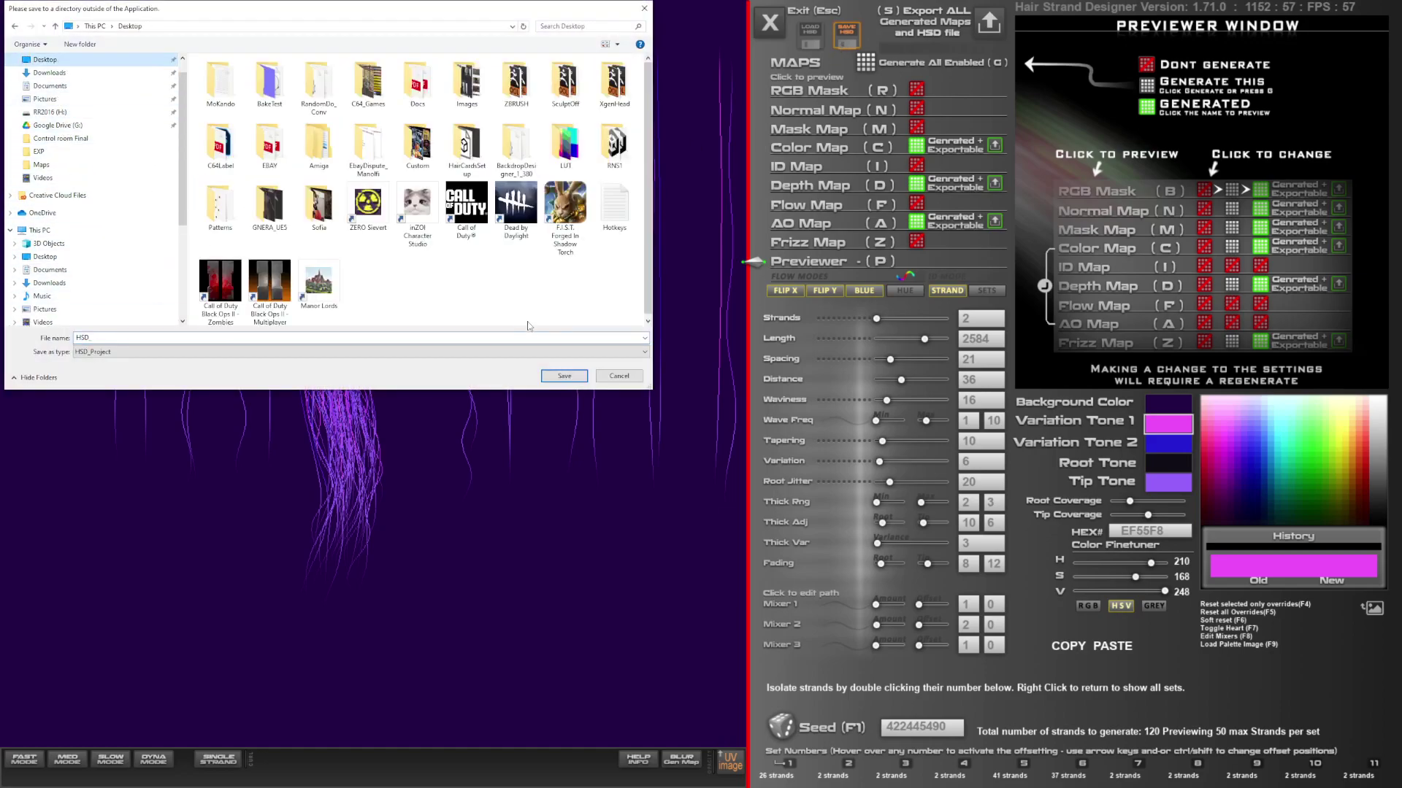
left_click(567, 377)
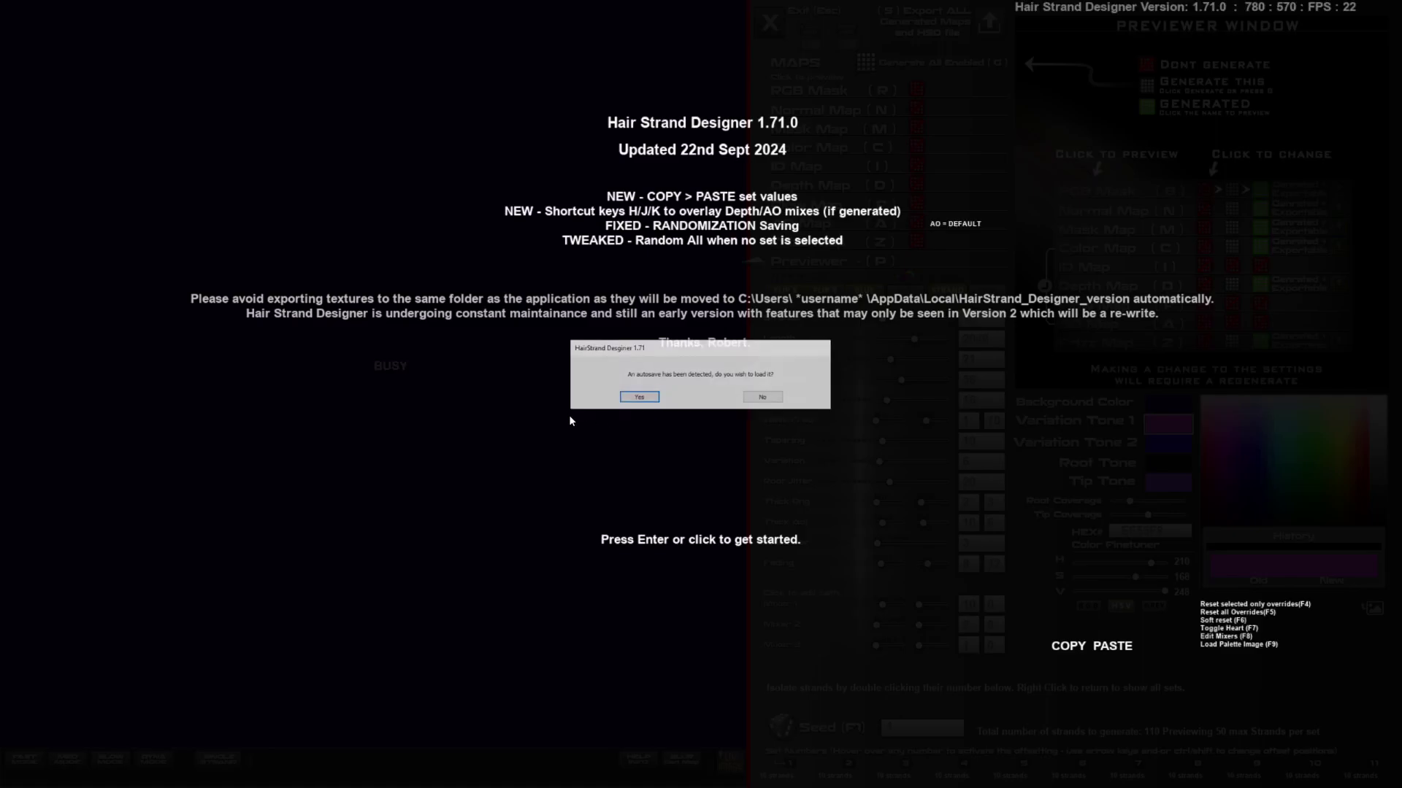
Decline the autosave, dismiss the start screen and load the saved HSD_ project file from the Desktop
left_click(763, 399)
left_click(768, 399)
left_click(816, 42)
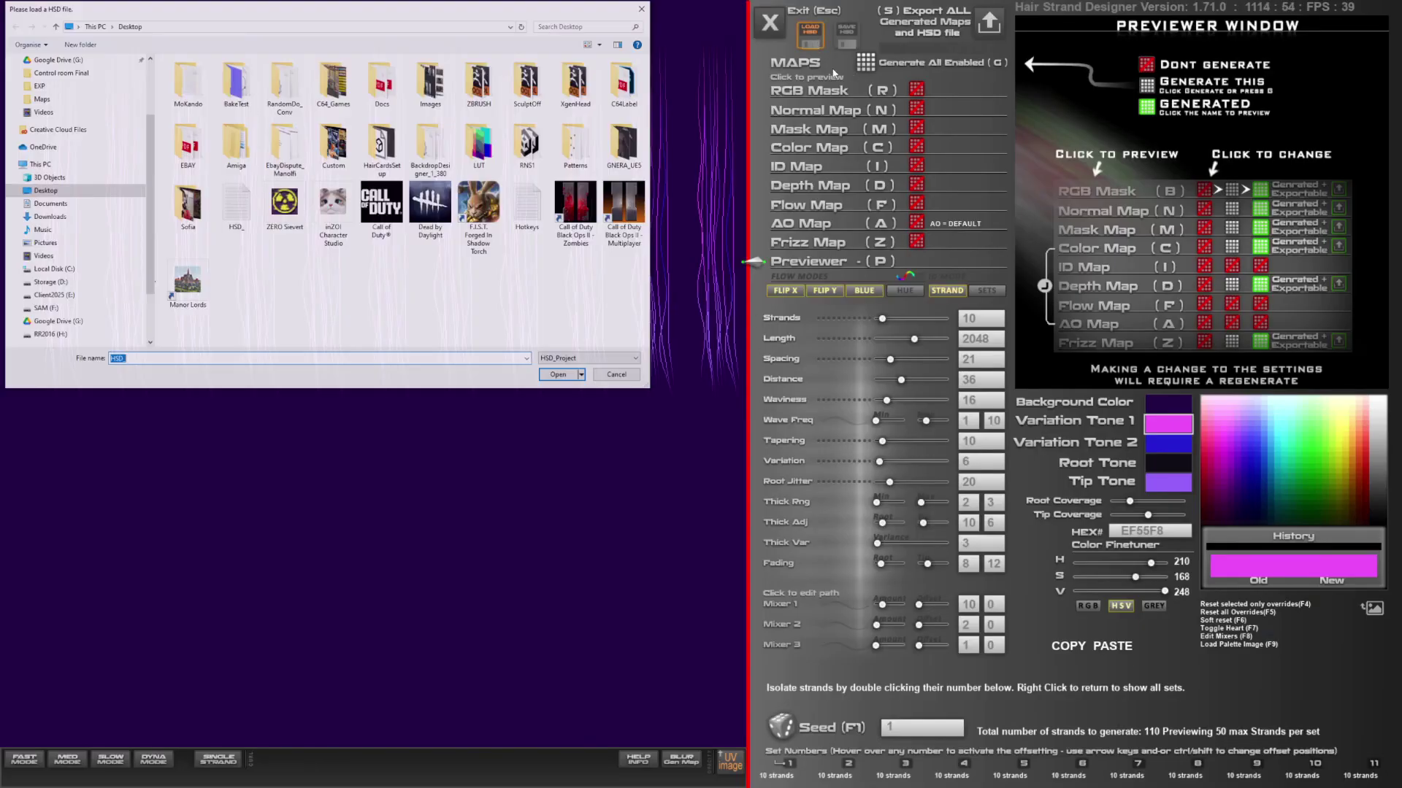
double_click(241, 217)
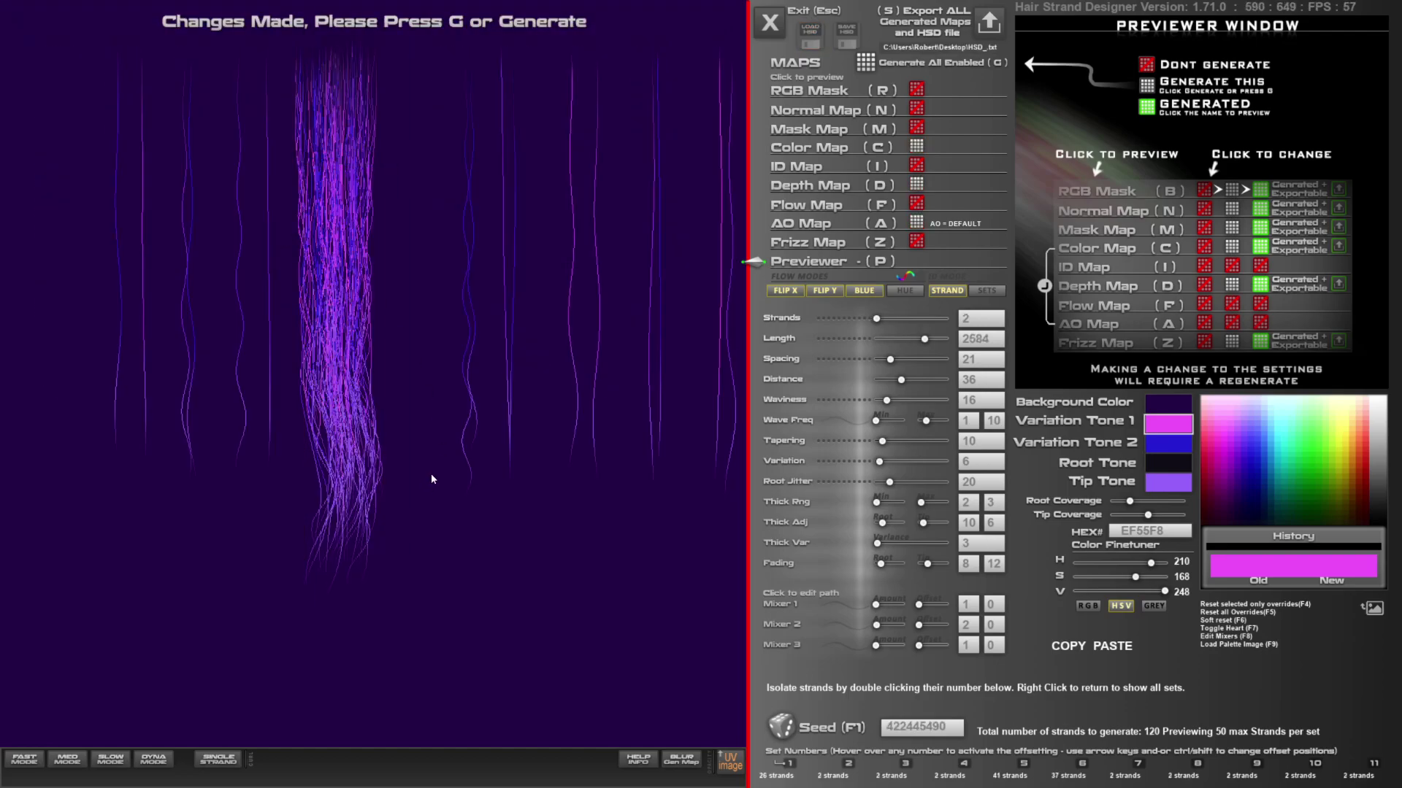